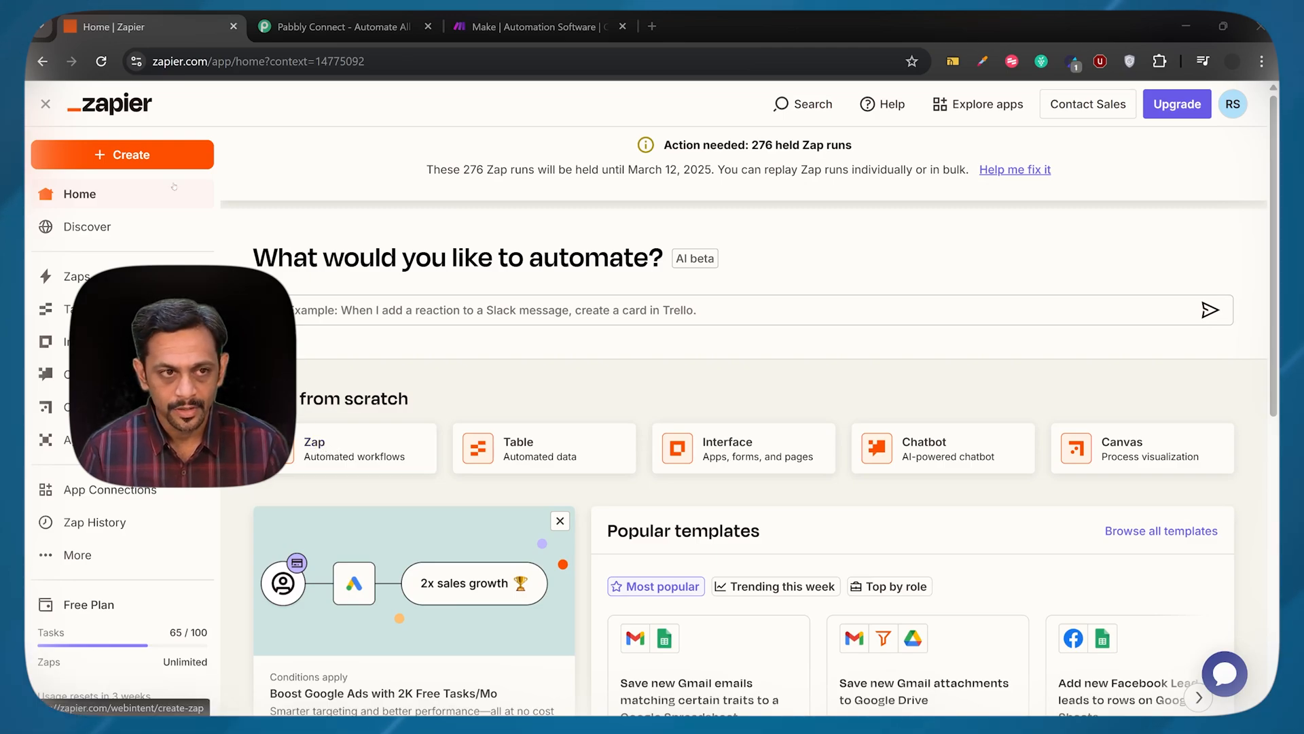
Create a new Zap and choose Gmail as the app for its trigger
left_click(131, 155)
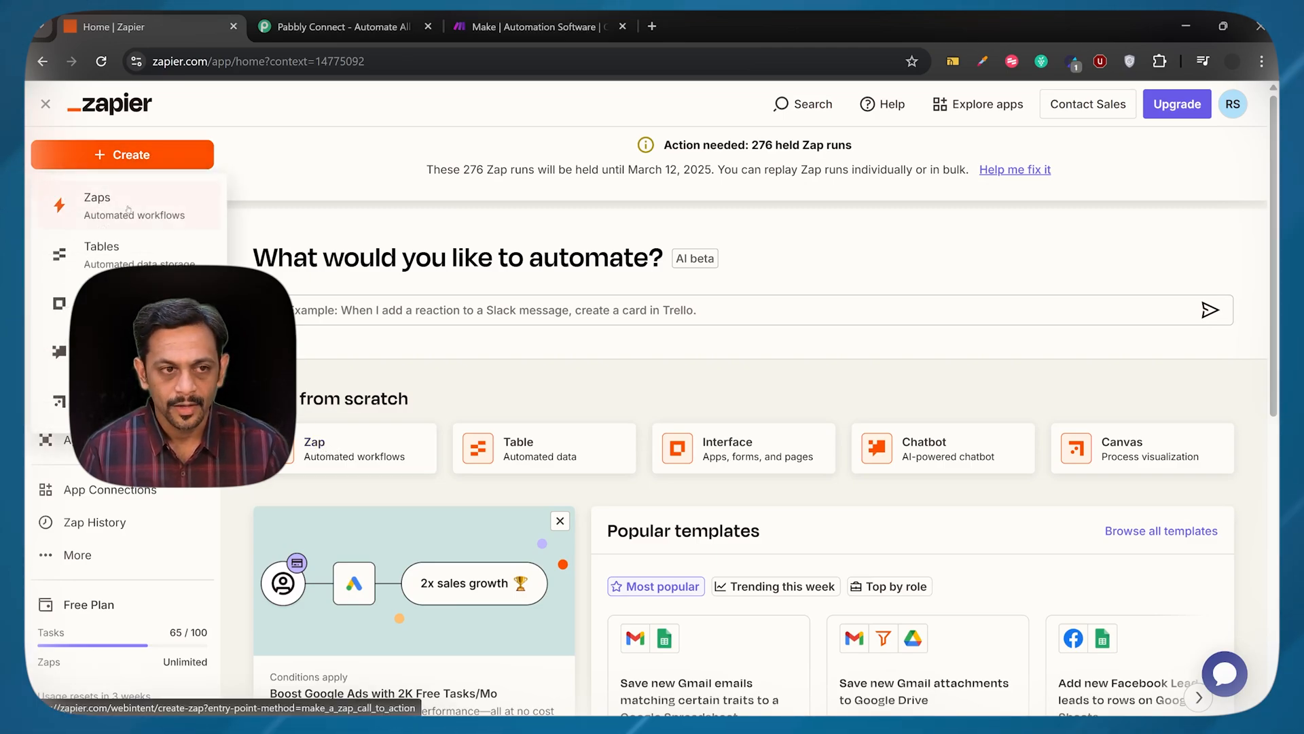
left_click(128, 208)
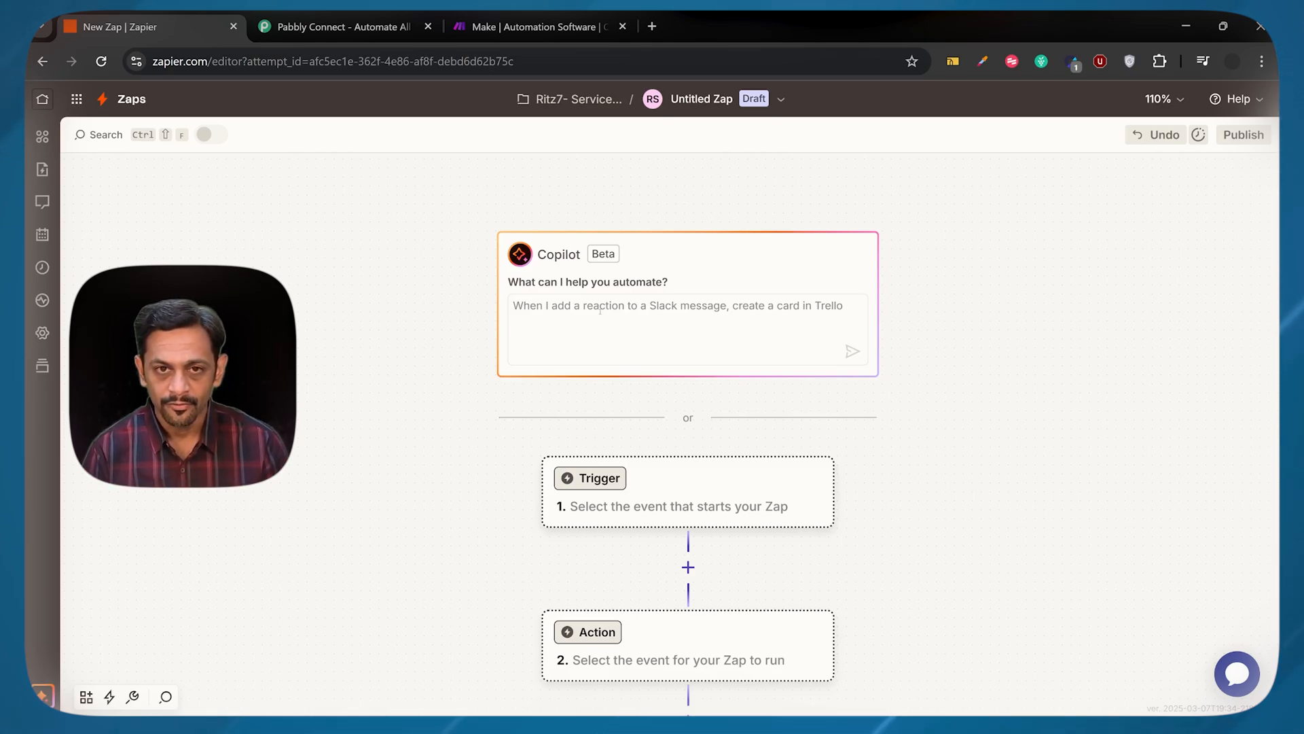
scroll(564, 441, "down", 1)
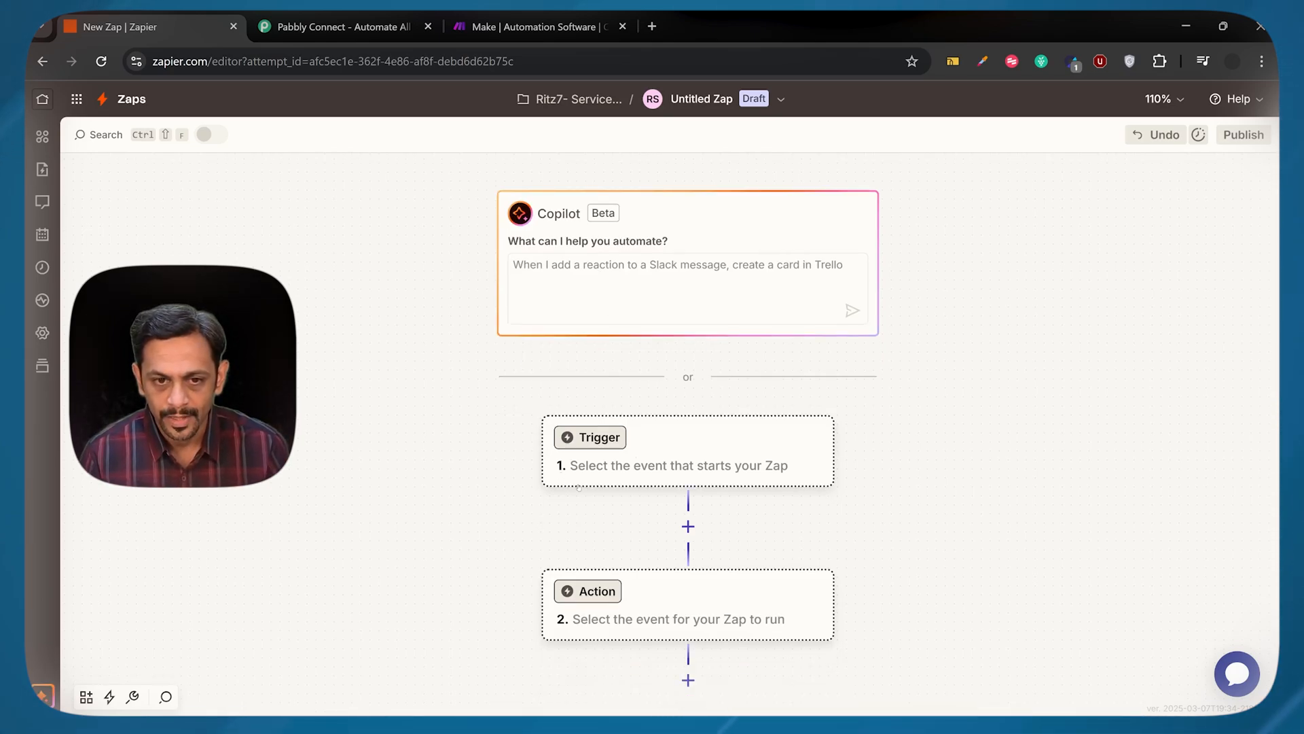
left_click(596, 440)
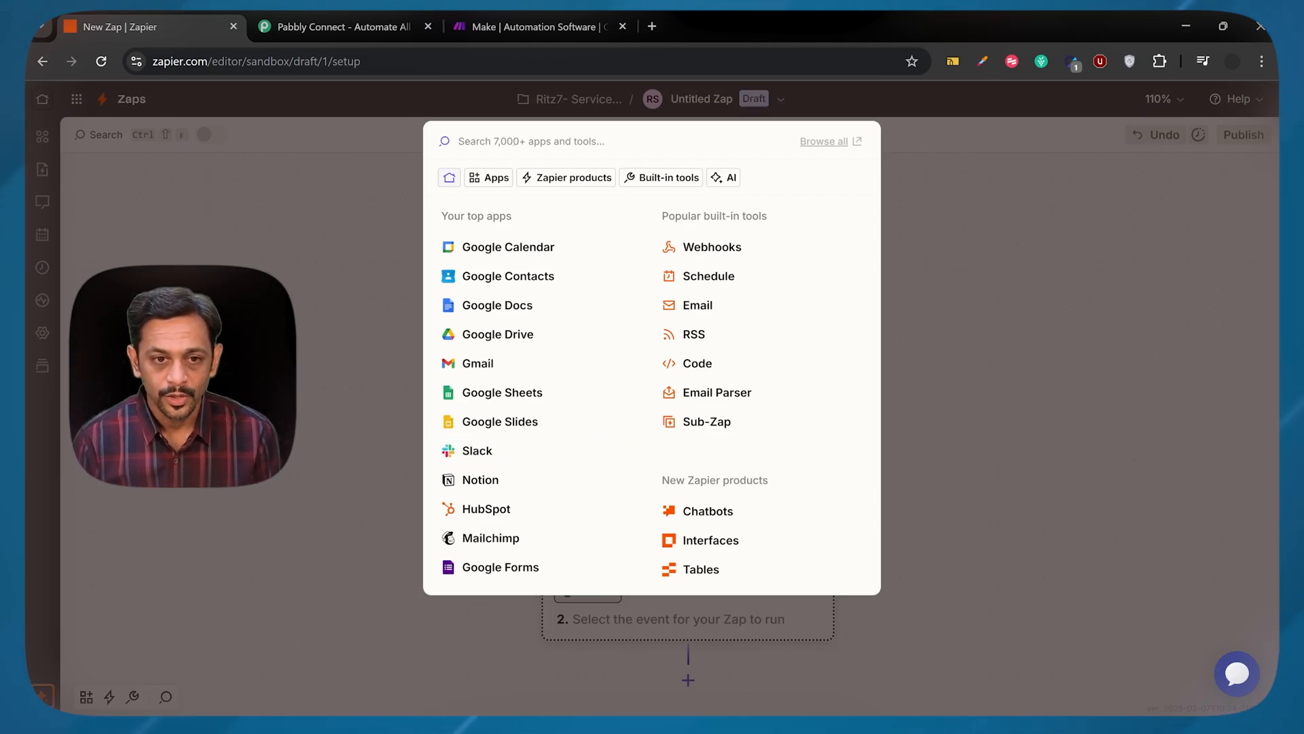
left_click(493, 362)
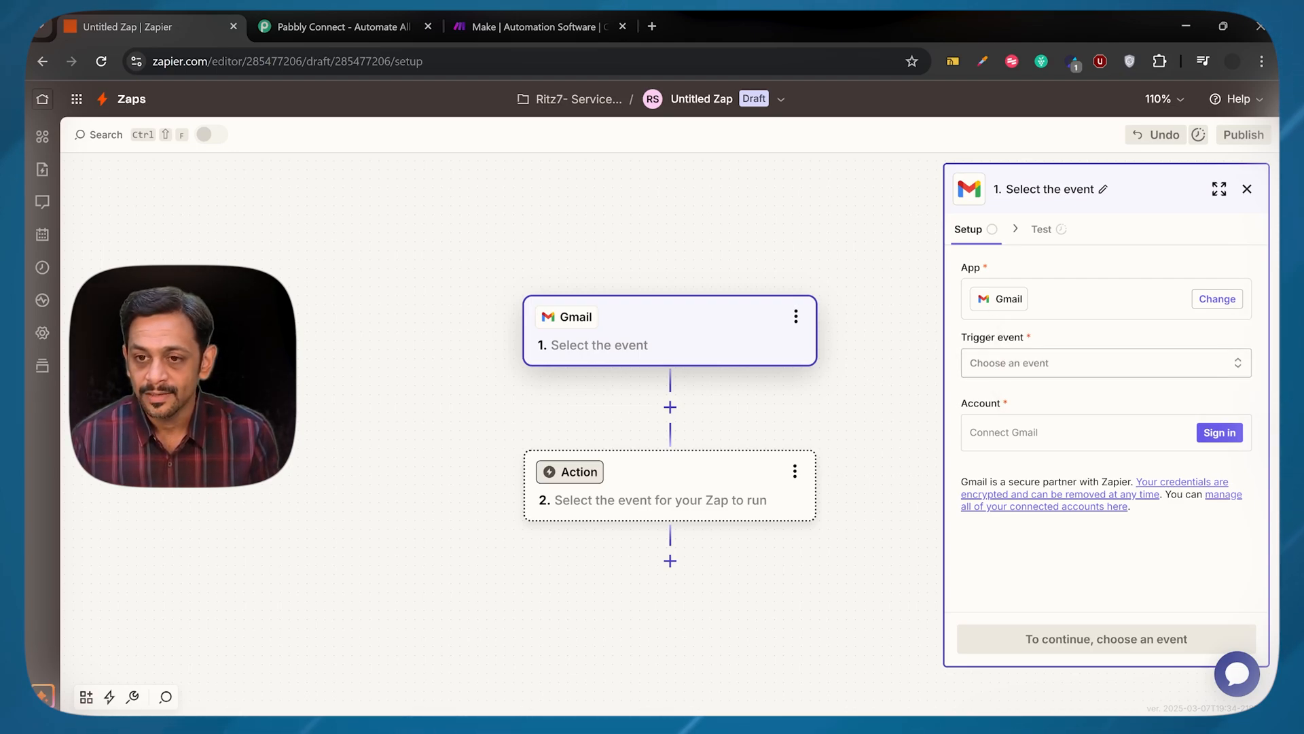
Set the Gmail trigger event to New Email
left_click(1004, 367)
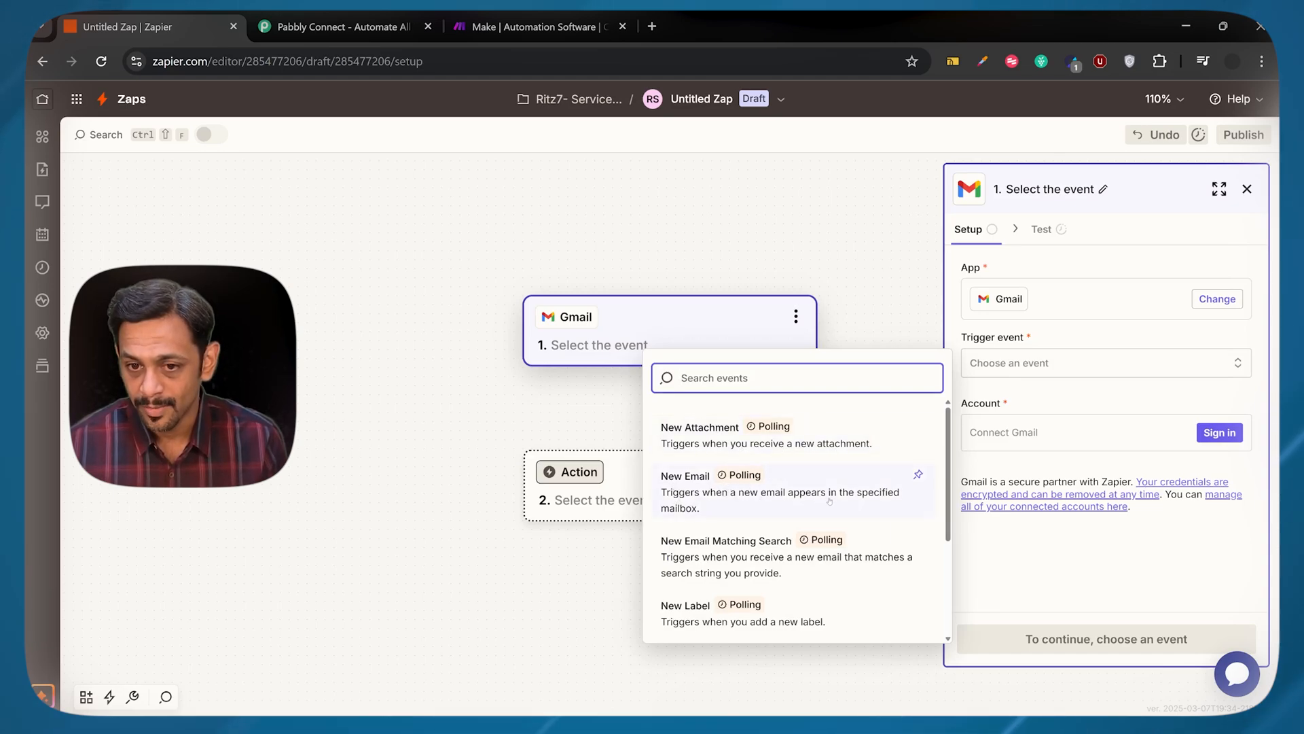
scroll(693, 509, "down", 2)
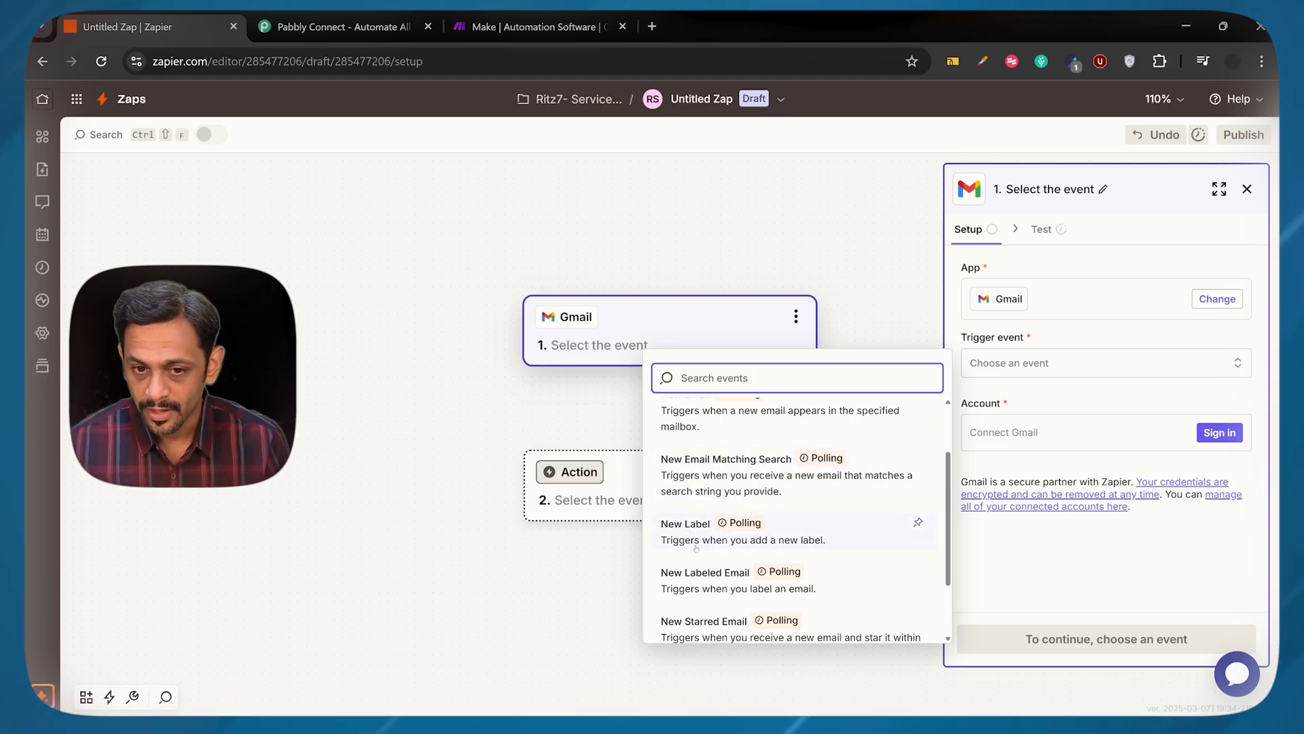
scroll(751, 543, "down", 2)
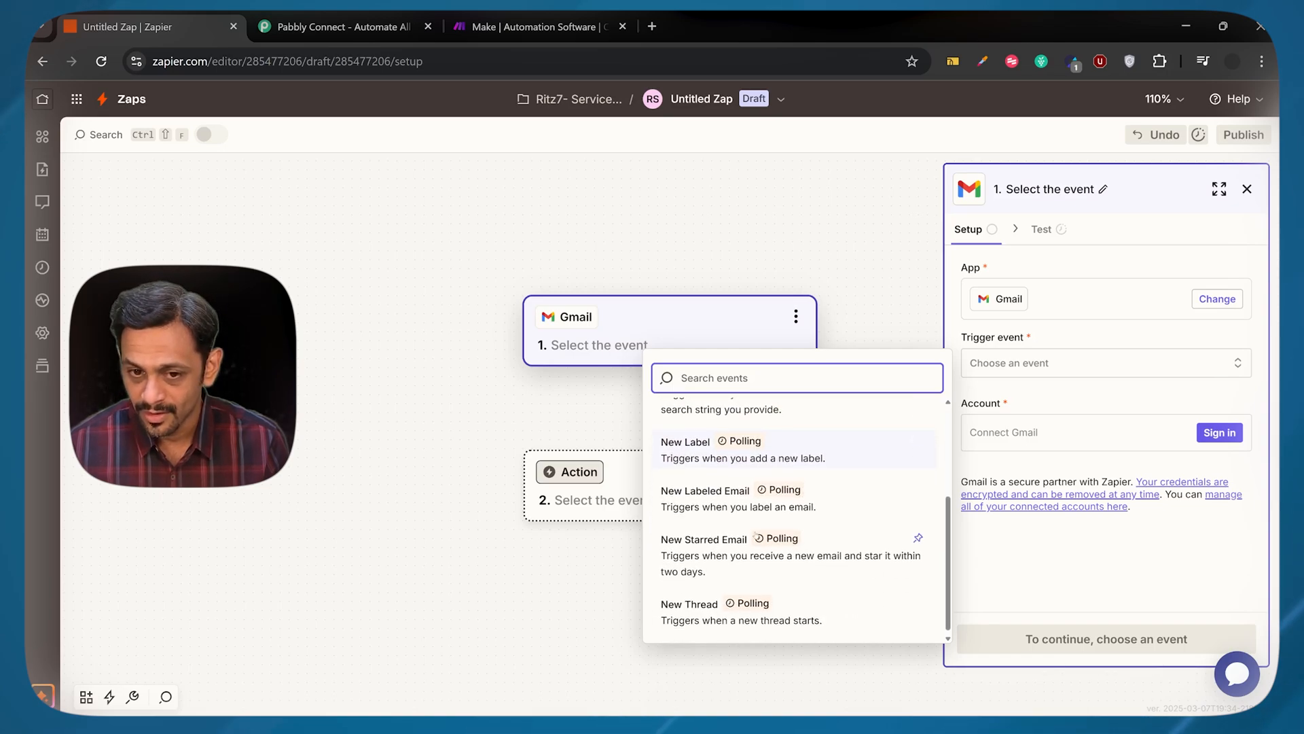
scroll(733, 555, "up", 3)
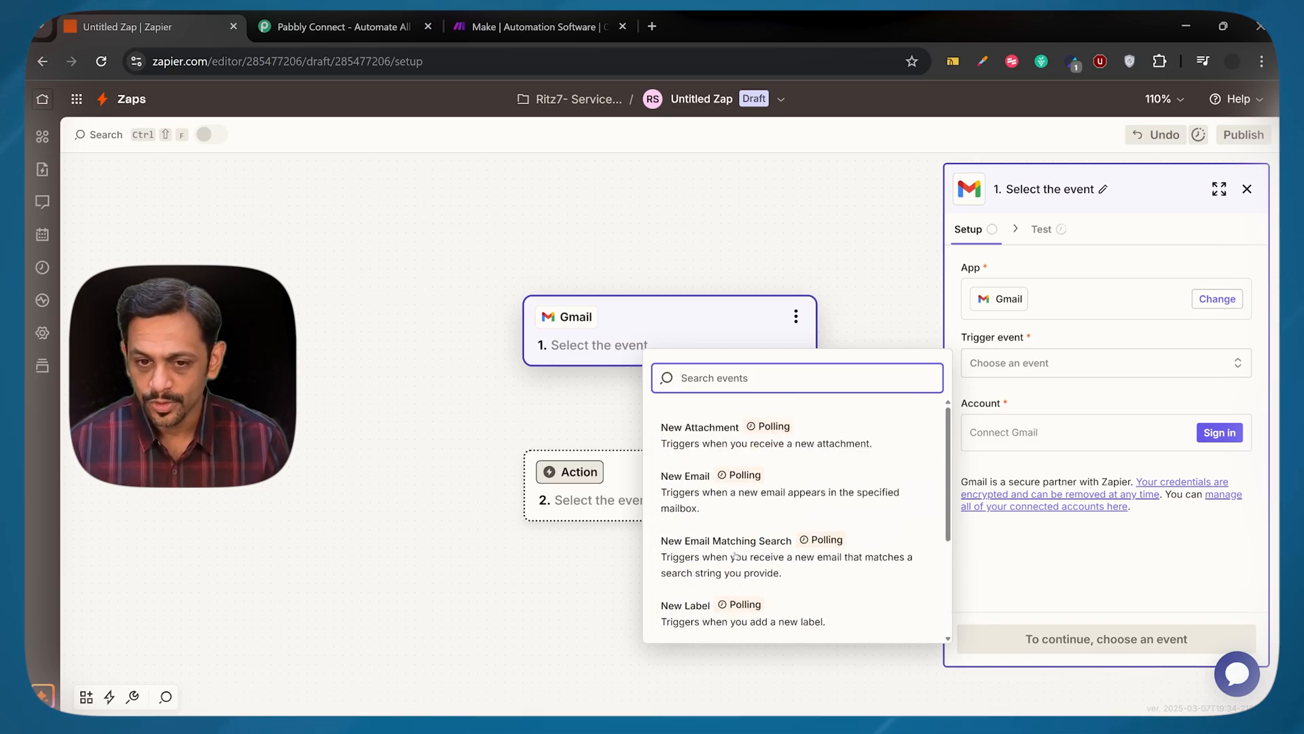
left_click(697, 491)
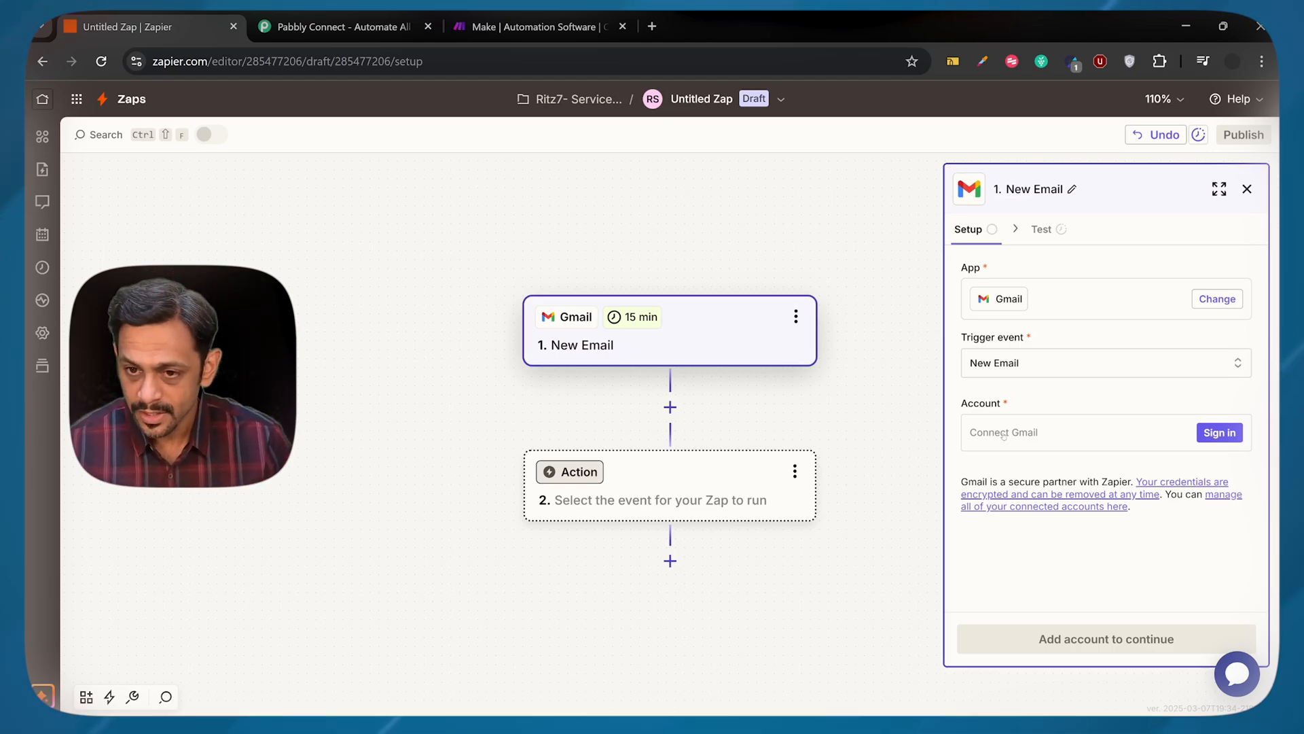
Connect the Gmail support account by granting Zapier the requested Google access, and proceed to the trigger's configuration
left_click(1226, 435)
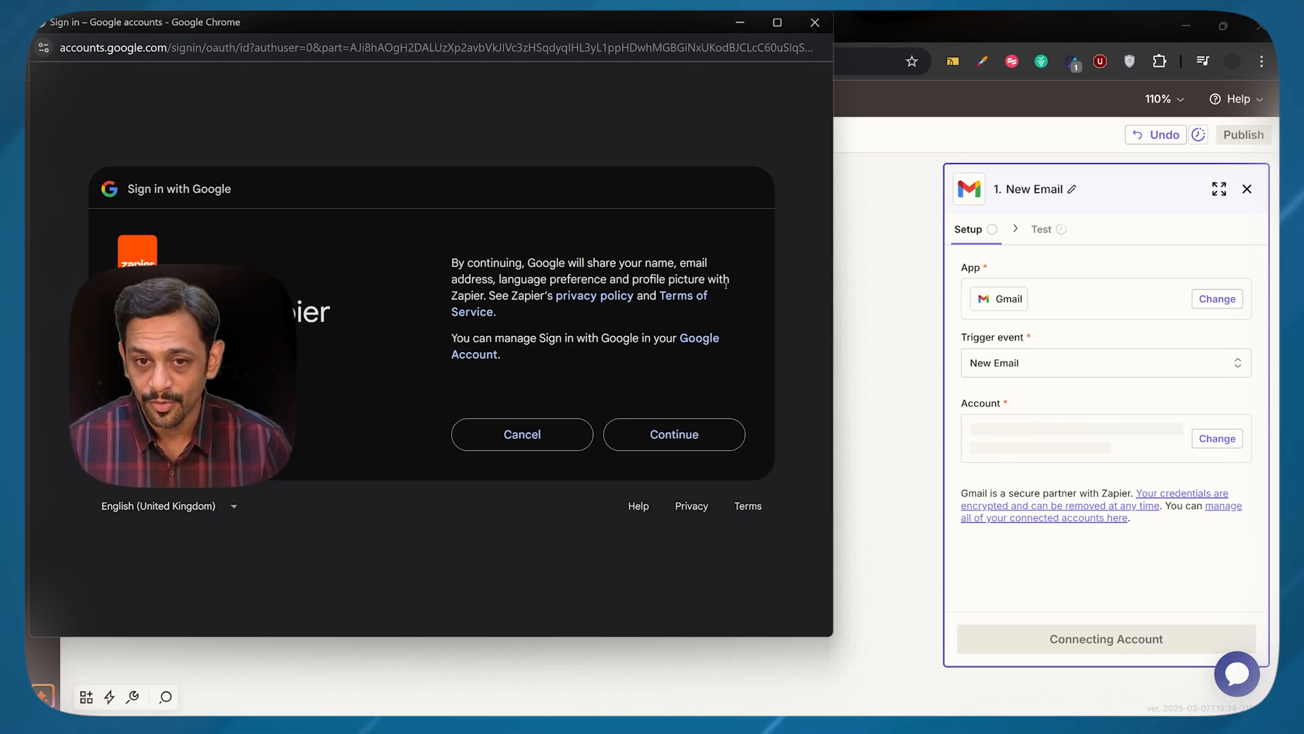
left_click(660, 432)
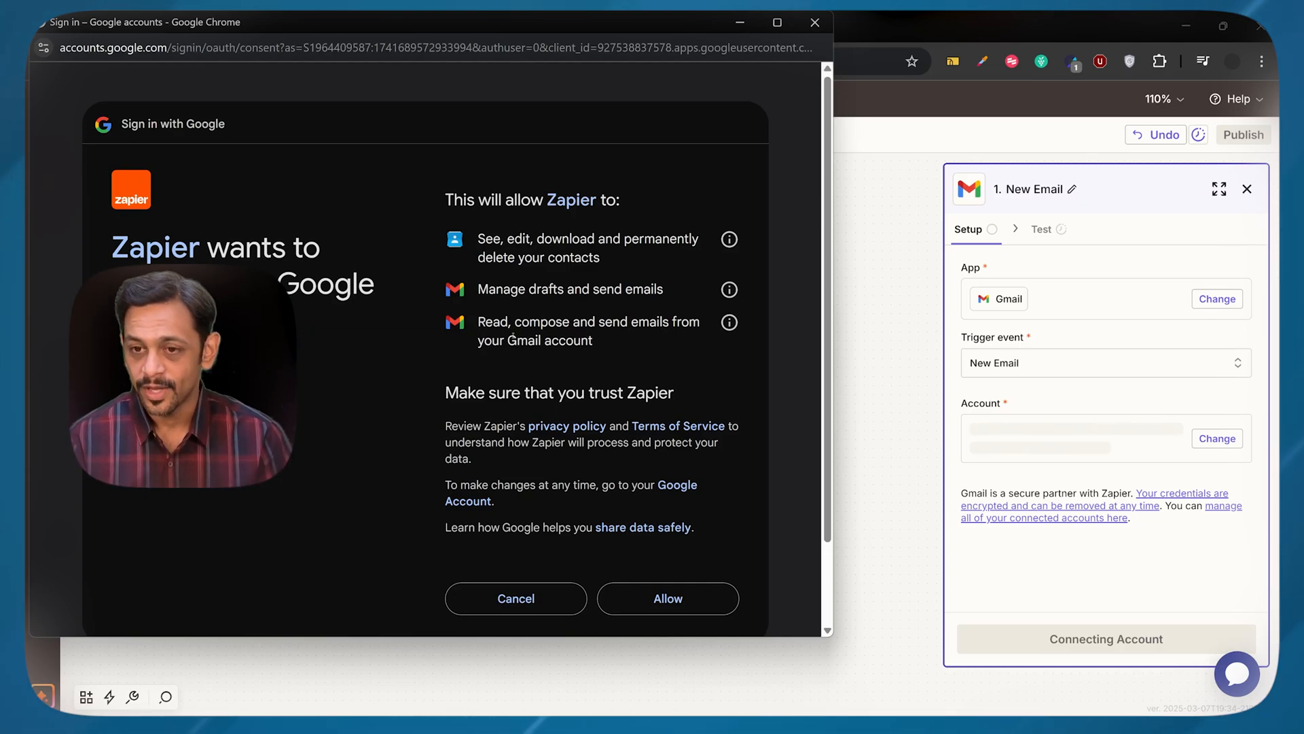
left_click(661, 600)
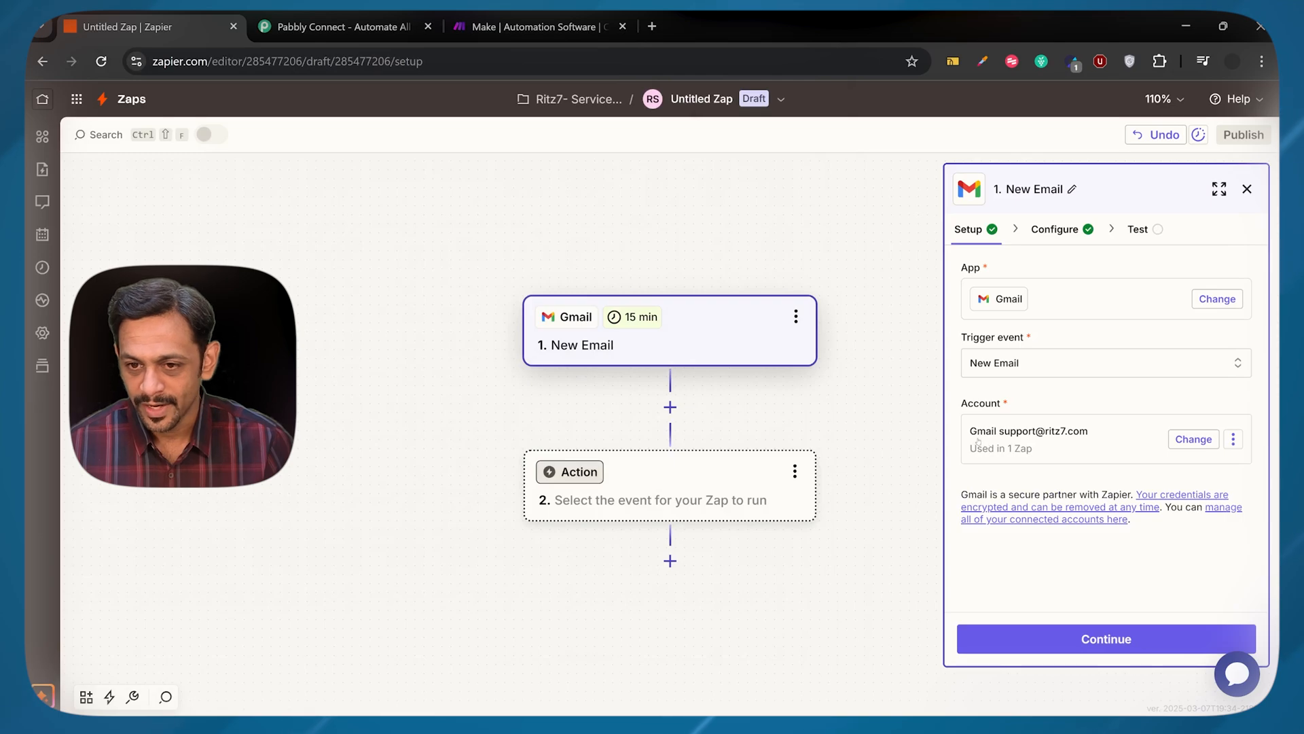
left_click(1107, 640)
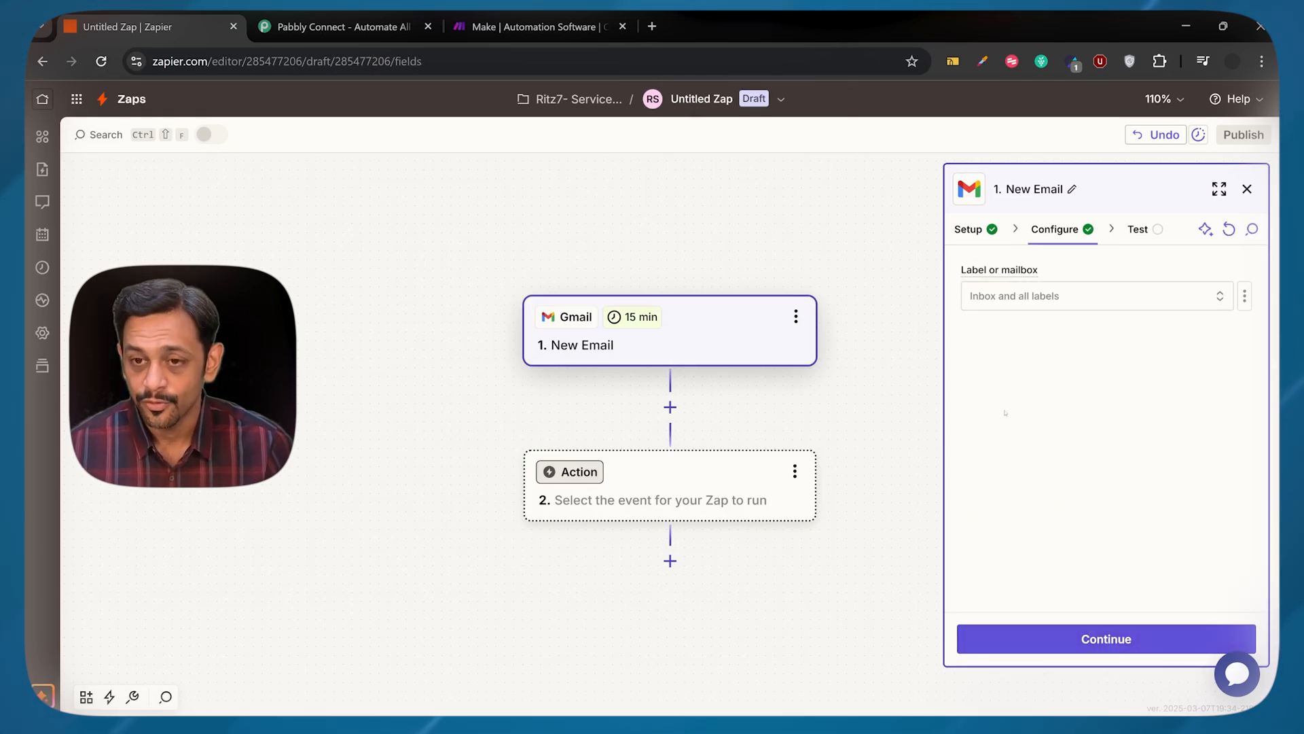
Set the trigger's label or mailbox to INBOX and proceed to the trigger test
left_click(992, 297)
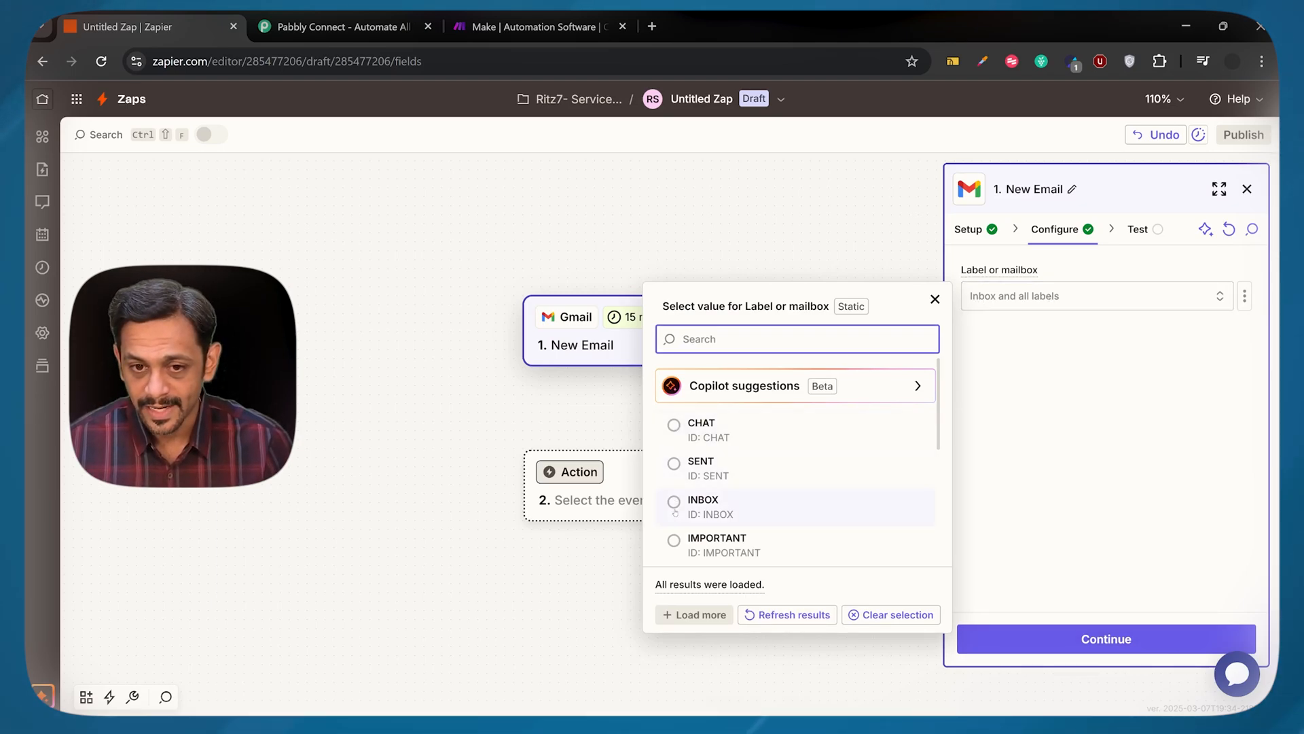
scroll(674, 540, "down", 1)
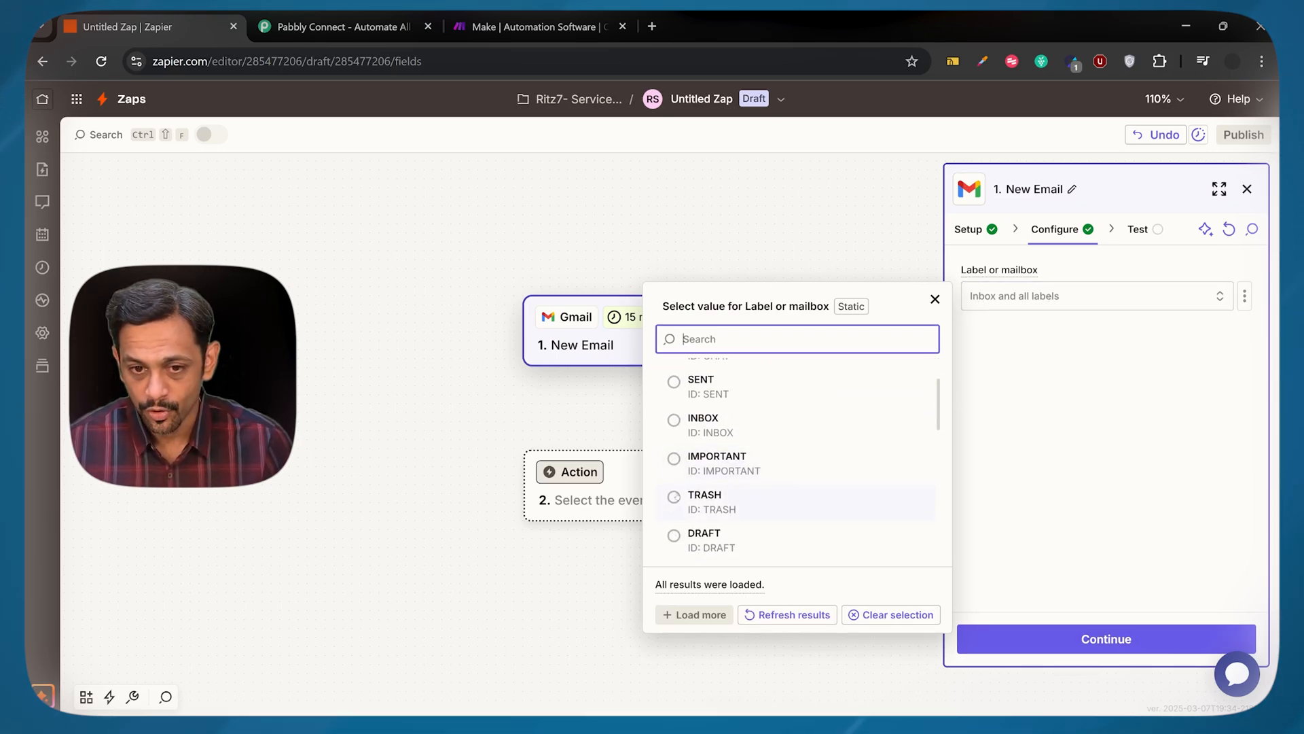
left_click(674, 420)
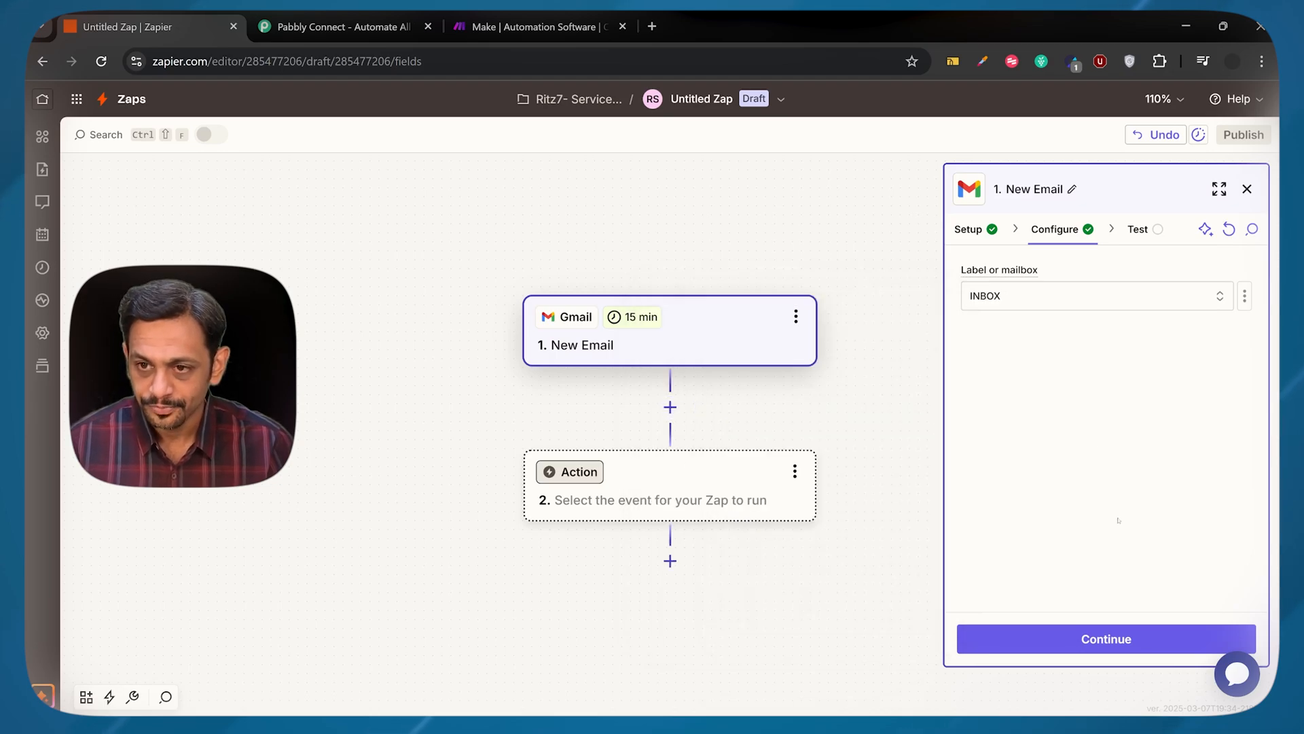
left_click(1122, 640)
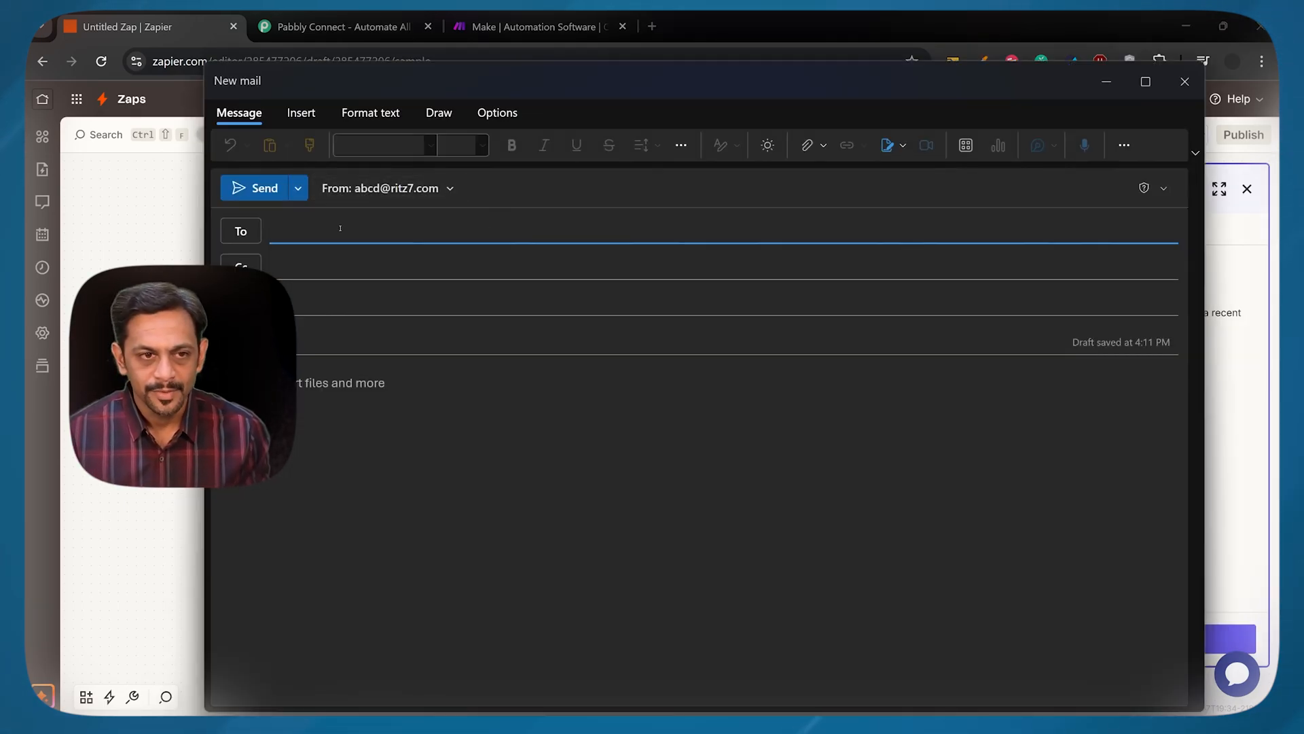
In the open mail window, send Ritz7 Support an email with subject "First Zap Test" and a short message about testing zapier
left_click(340, 229)
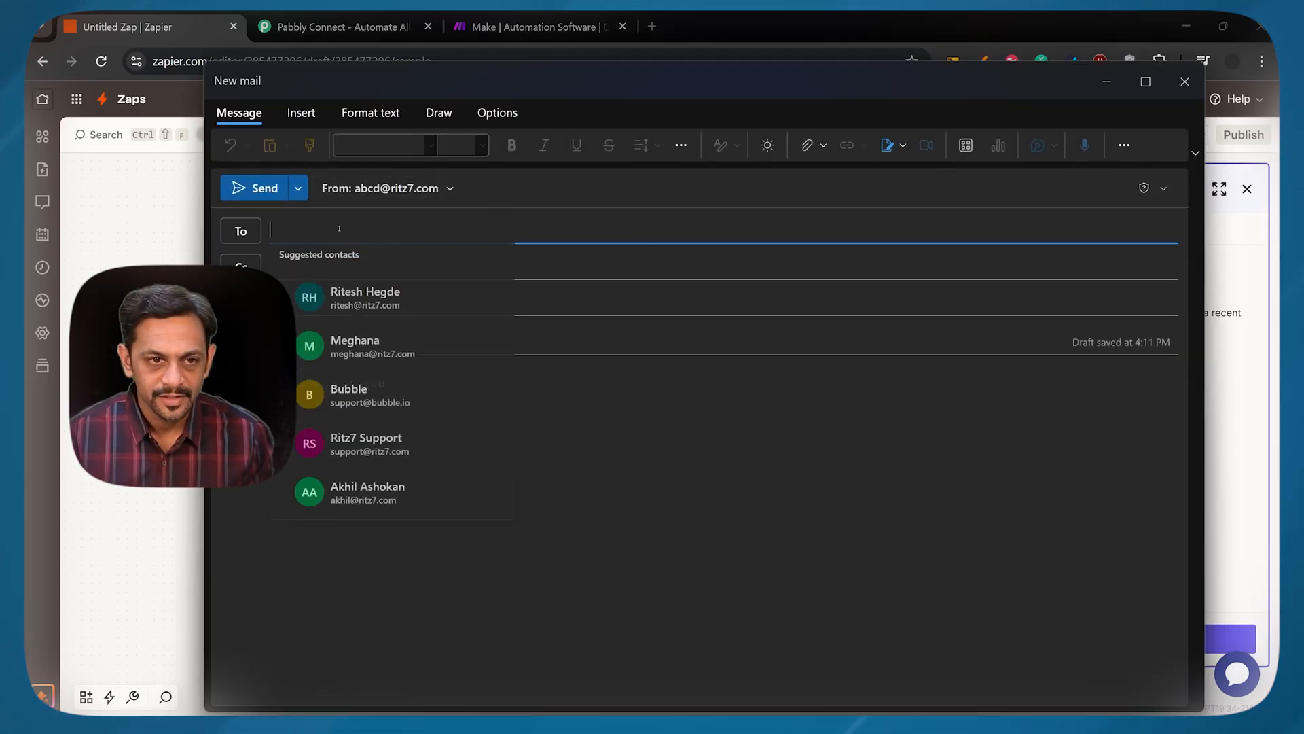
type("support")
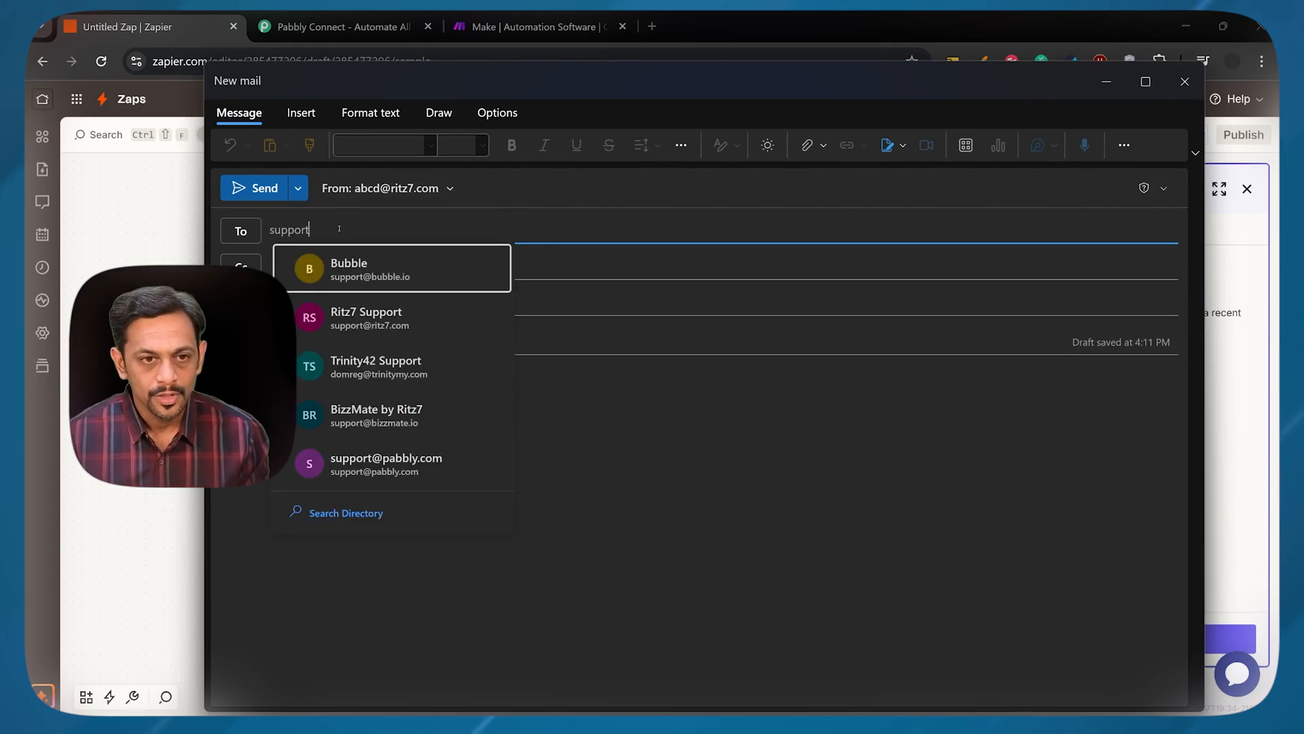
left_click(367, 319)
left_click(333, 339)
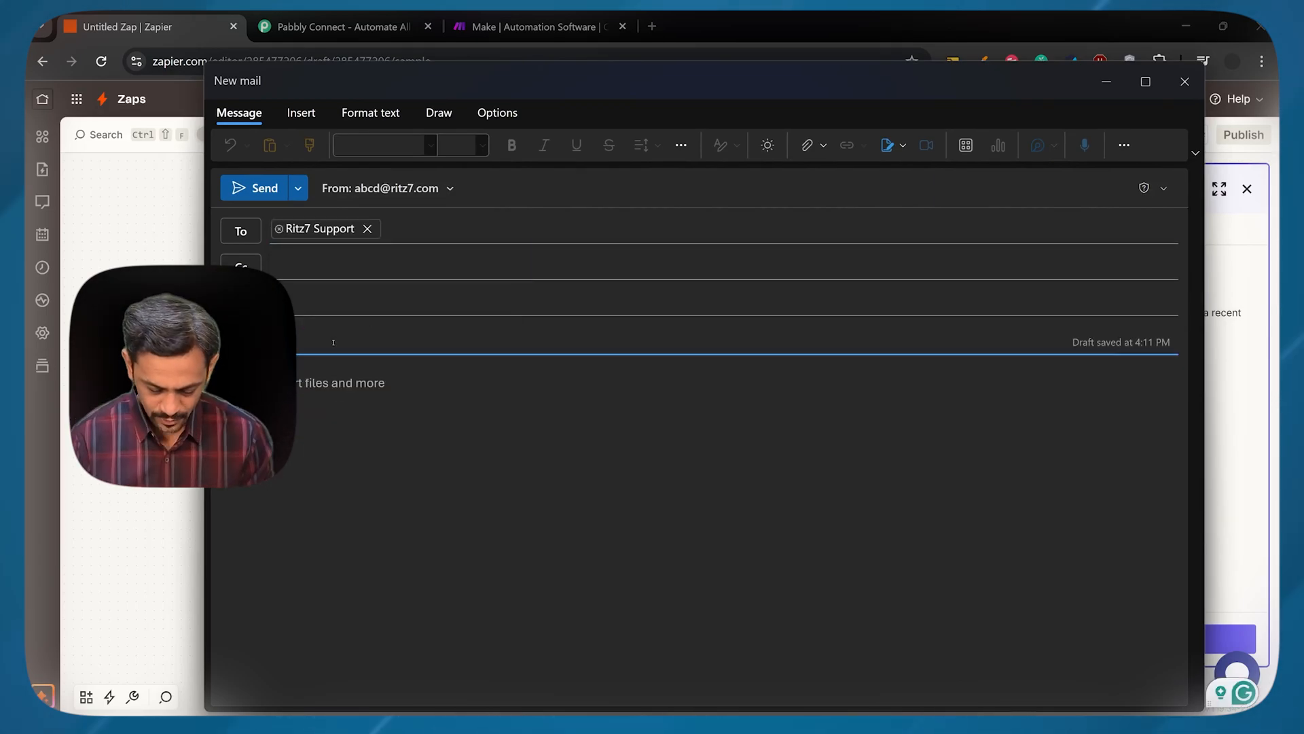
left_click(311, 384)
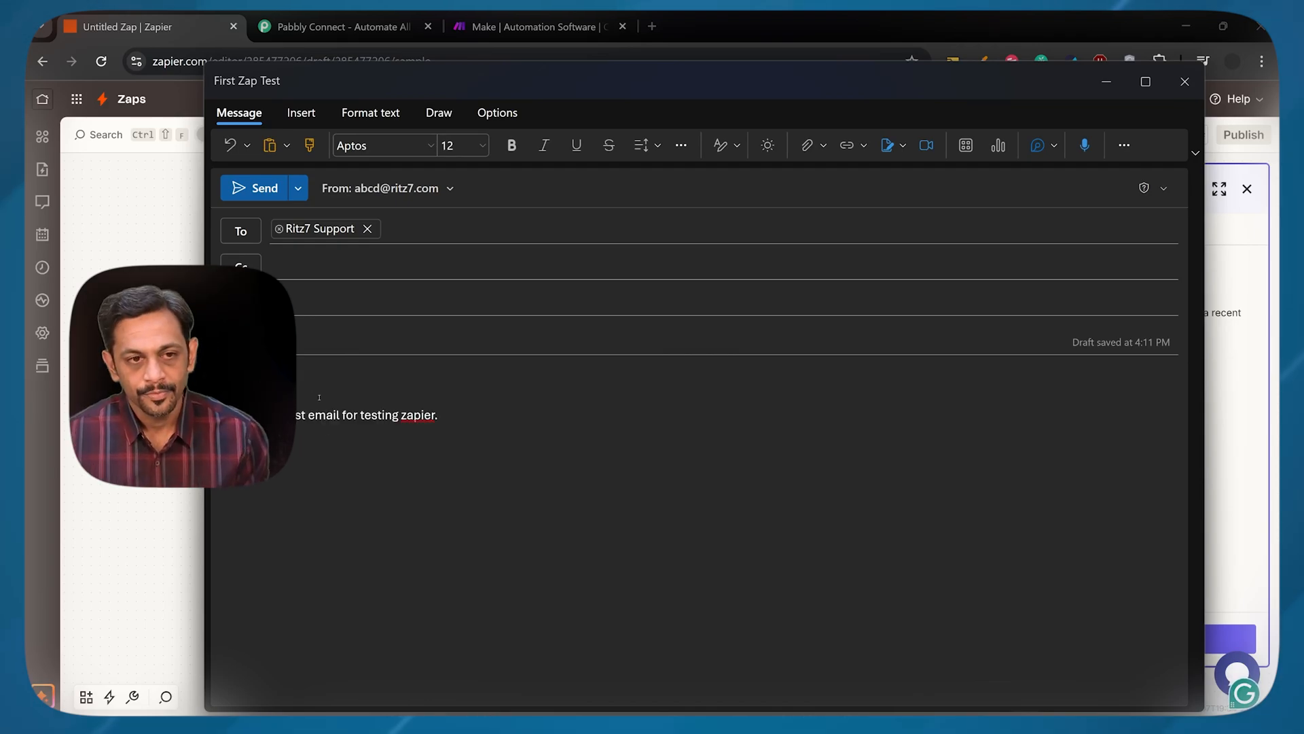
left_click(252, 188)
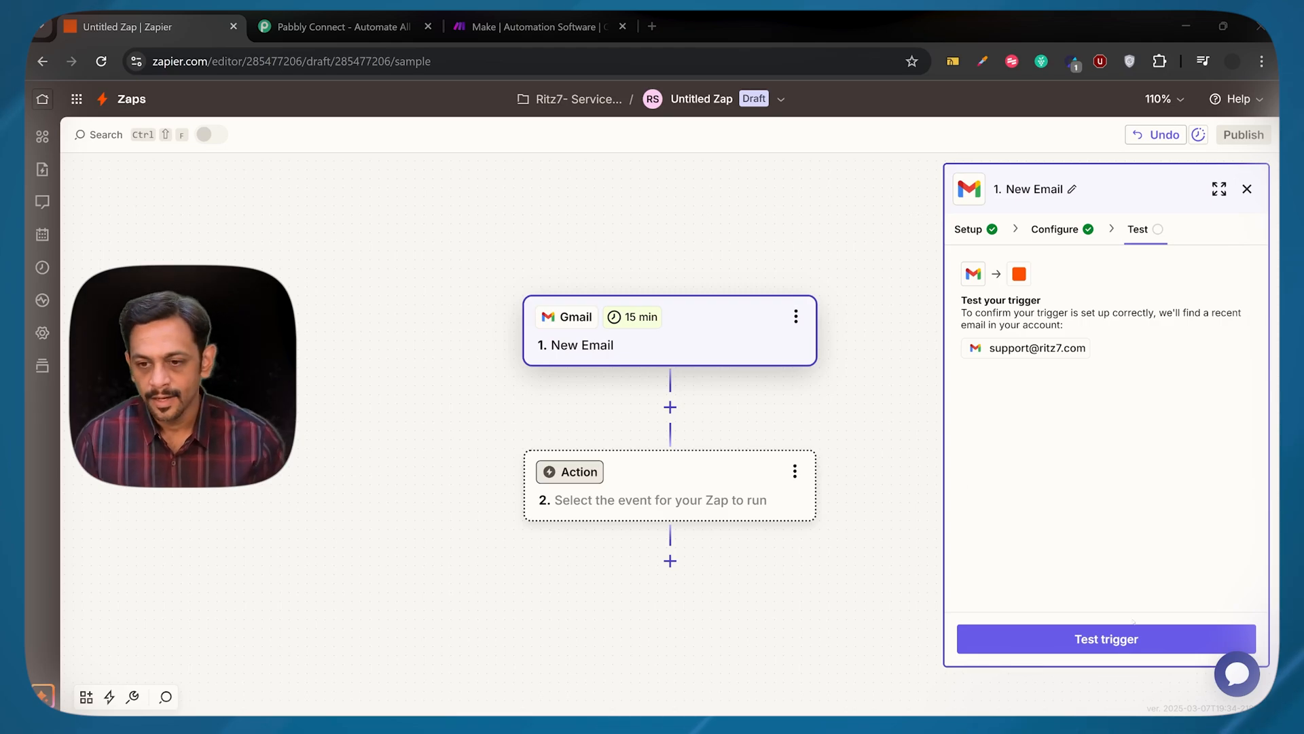
Test the Gmail trigger, examine the fields of record Email C, and continue with that record
left_click(1105, 642)
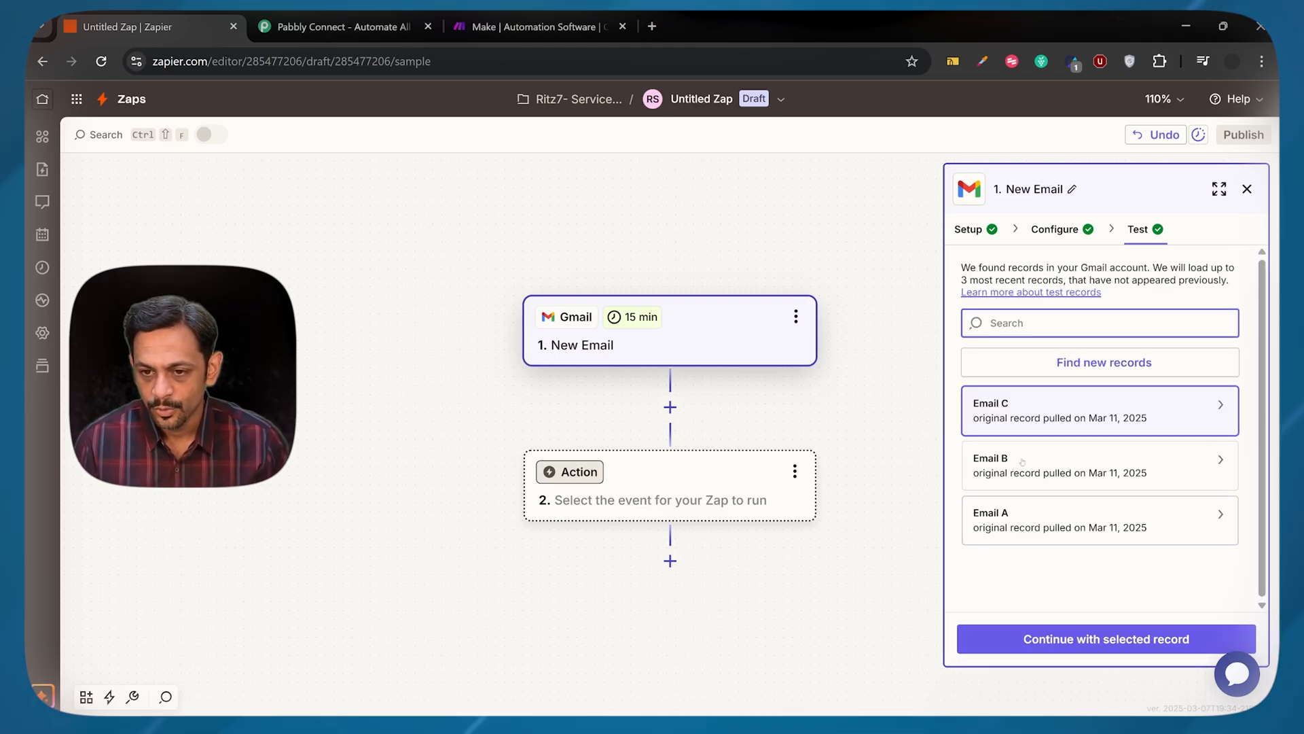
left_click(1034, 414)
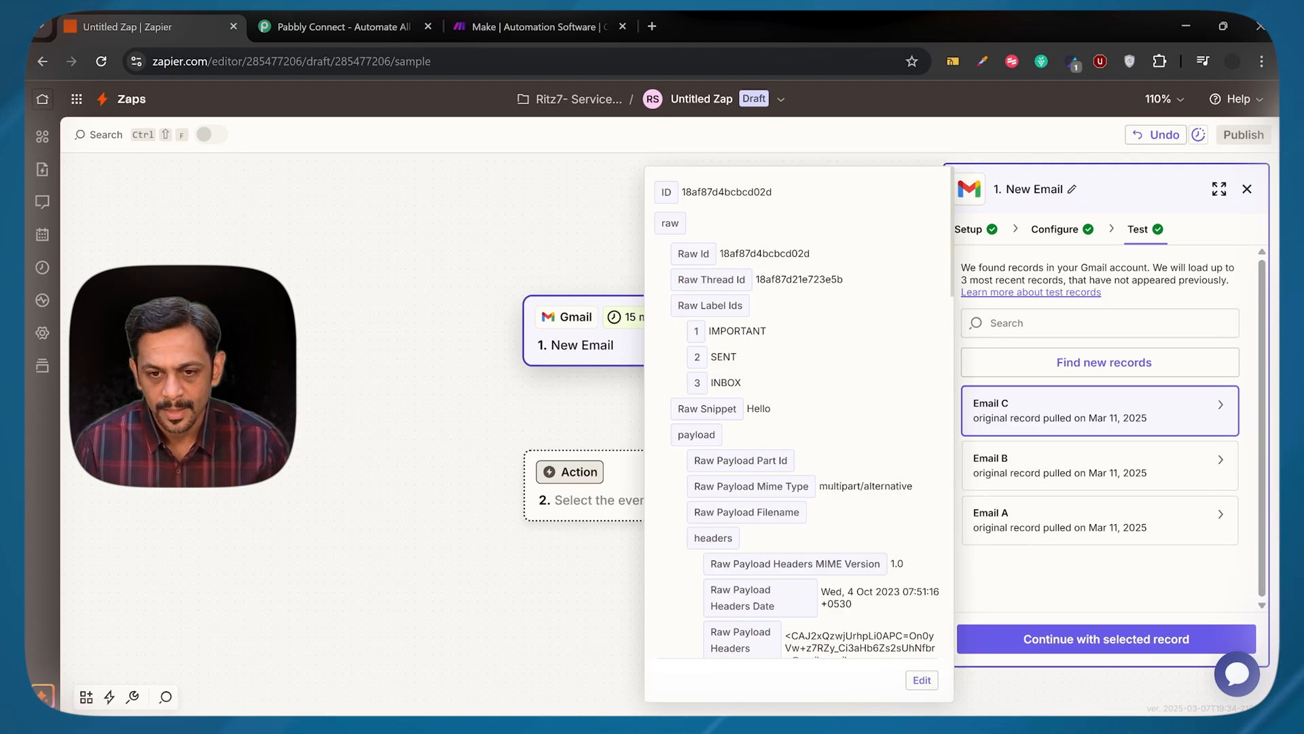
scroll(745, 487, "down", 10)
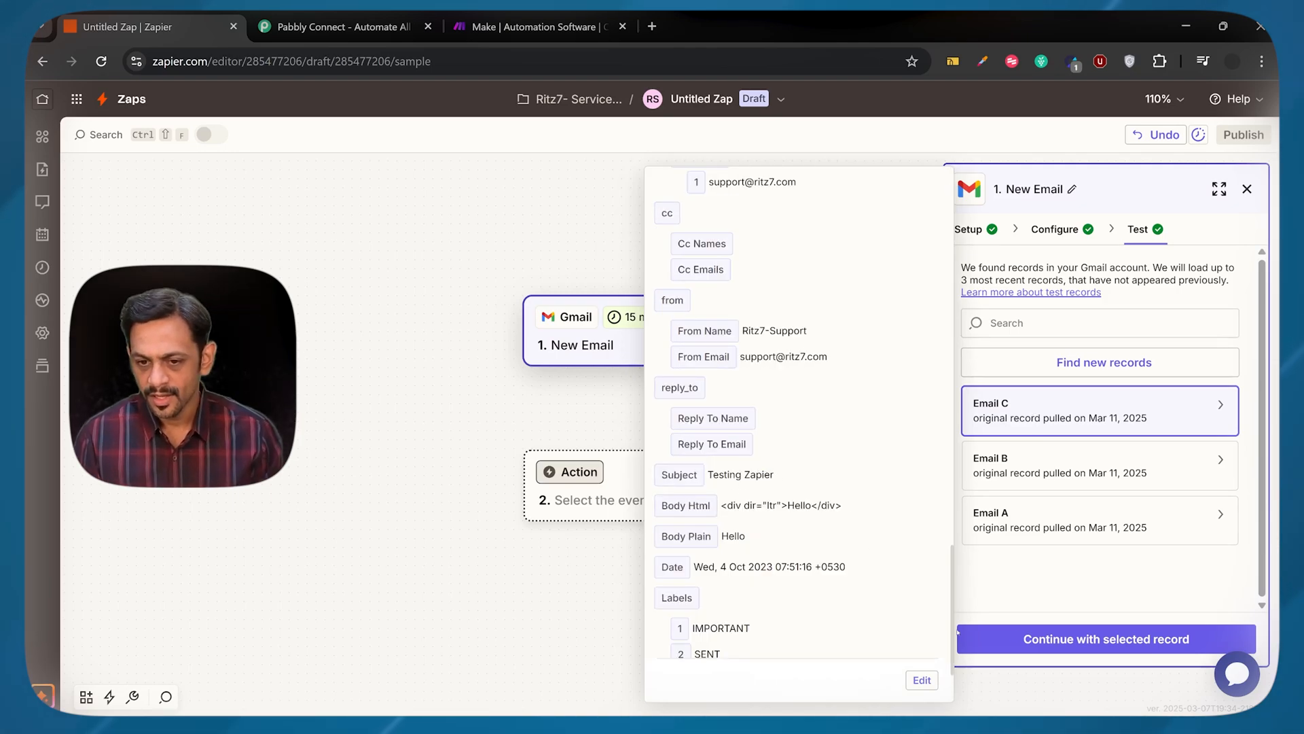
left_click(1077, 589)
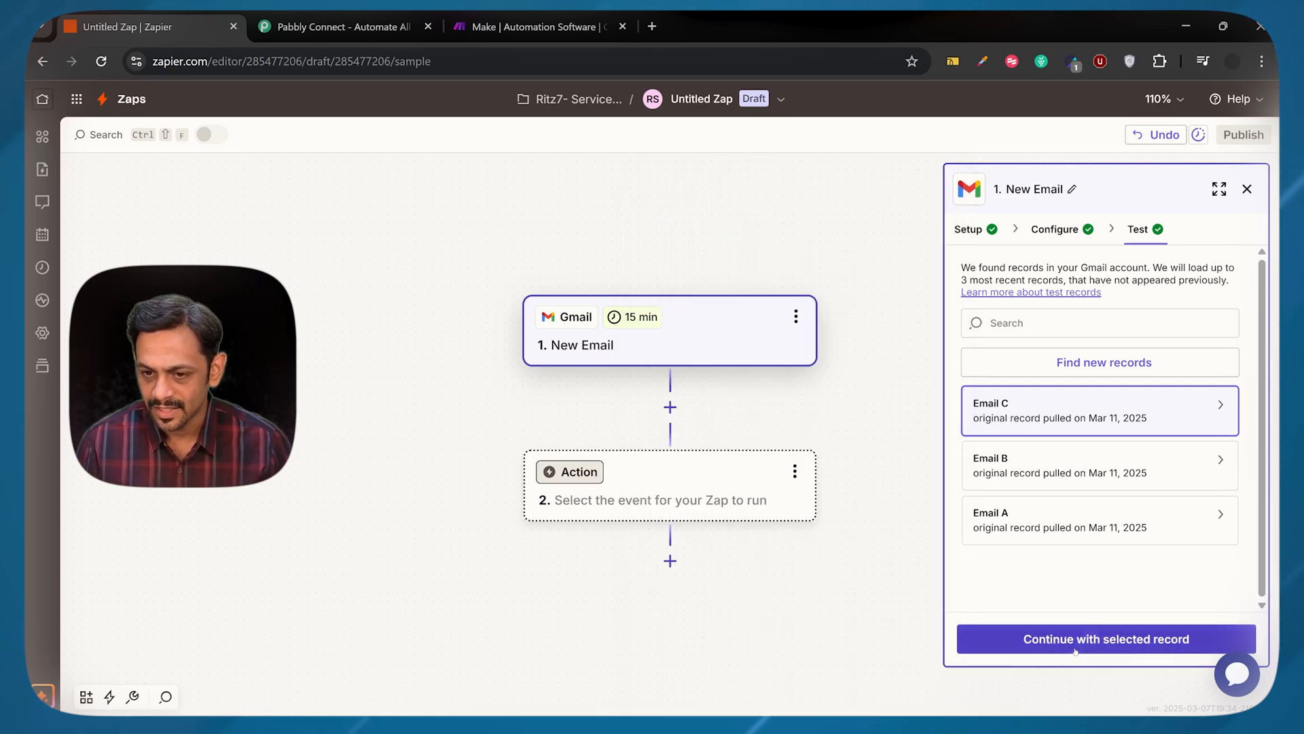
left_click(1130, 644)
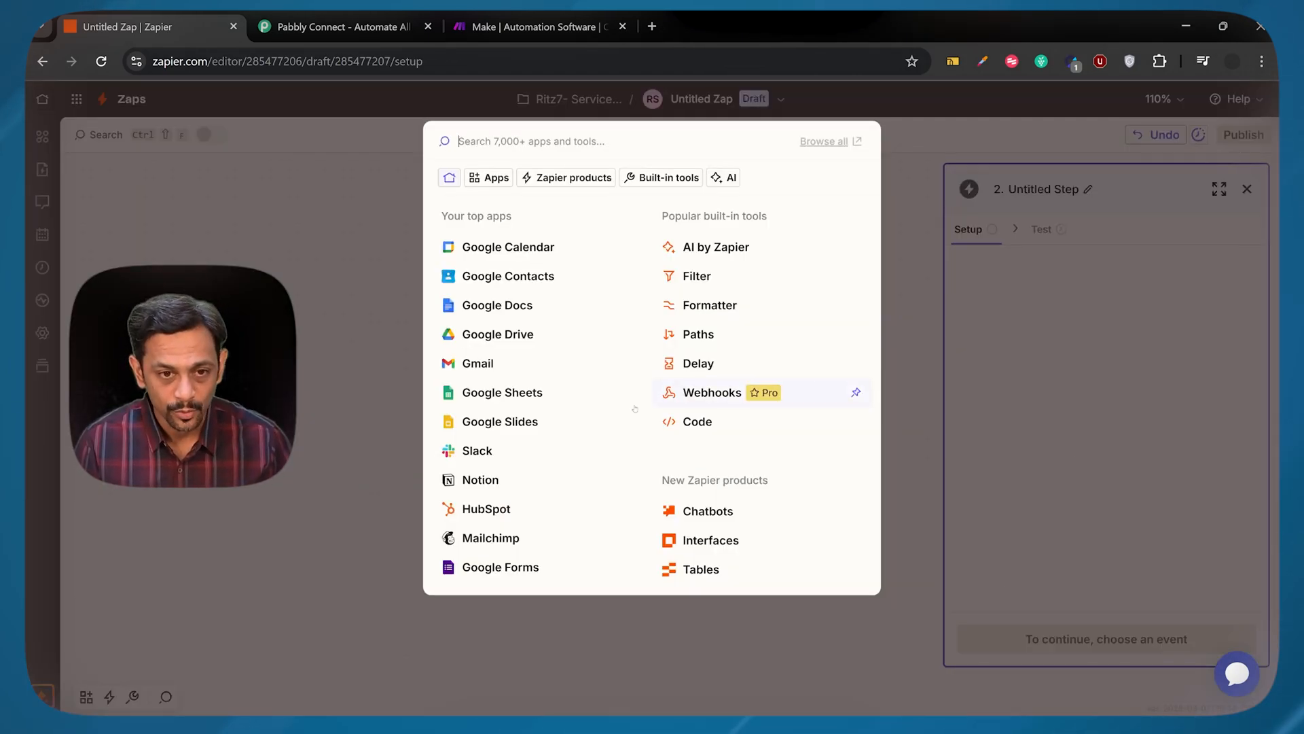
Choose Google Sheets as the action app and set its action event to Create Spreadsheet Row
left_click(506, 393)
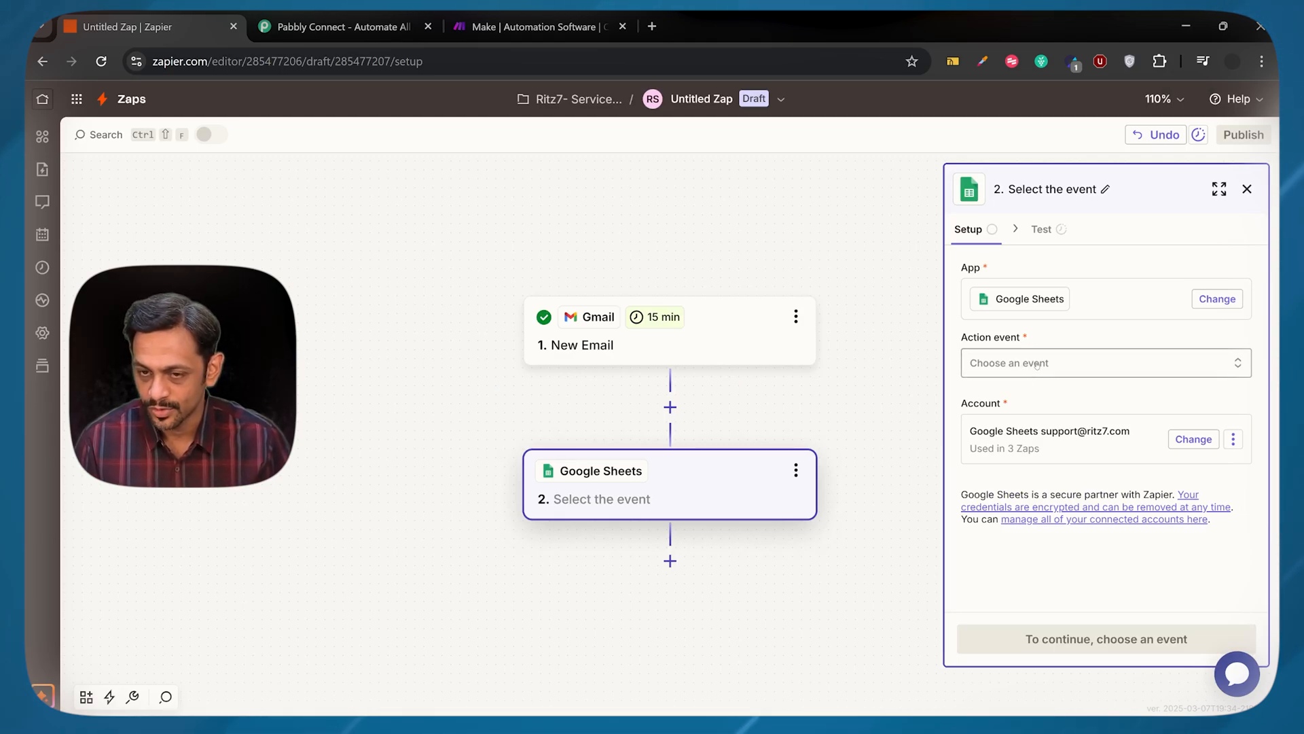
left_click(1037, 365)
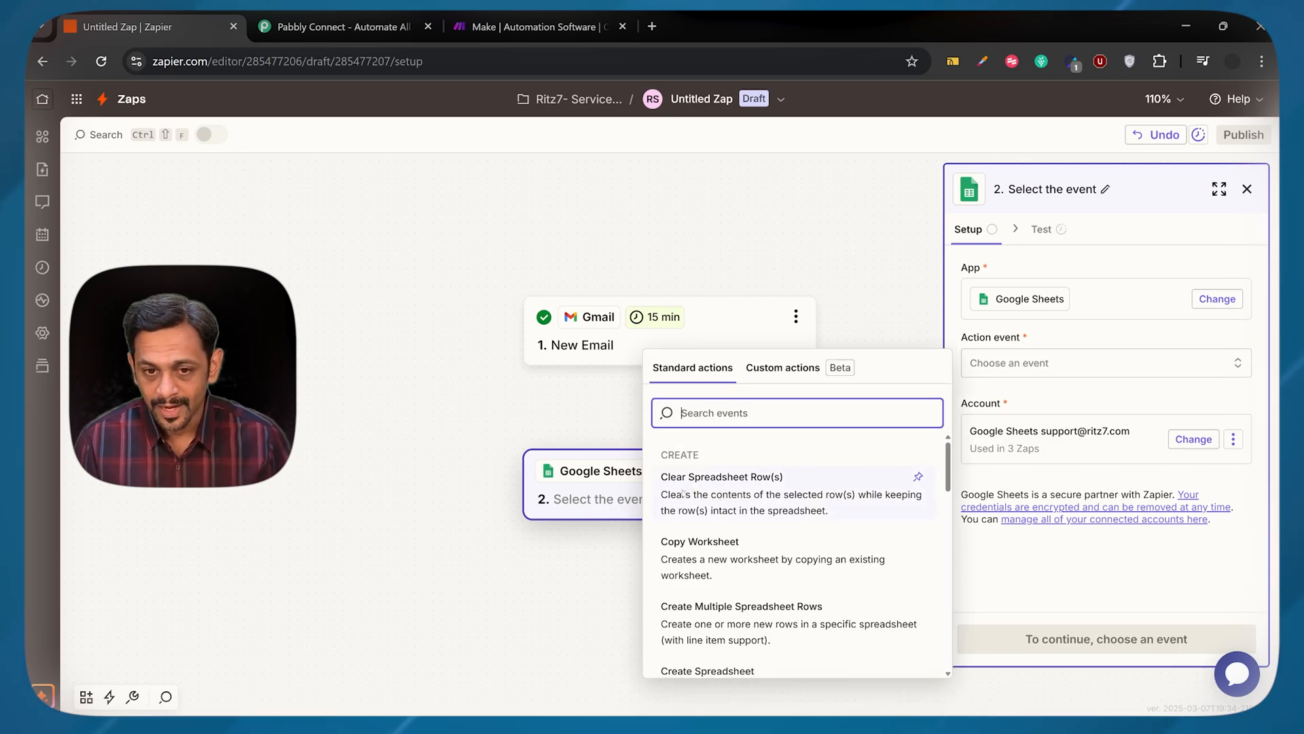
scroll(765, 488, "down", 1)
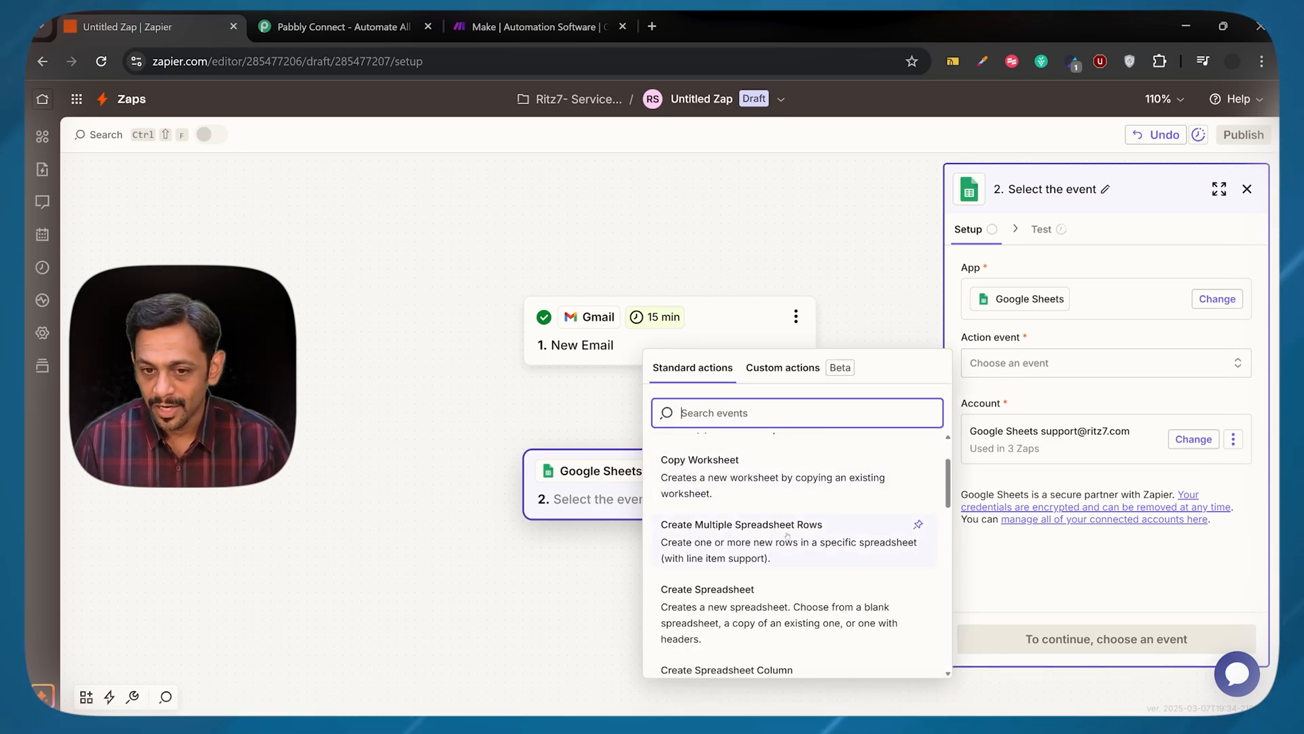
scroll(815, 536, "down", 1)
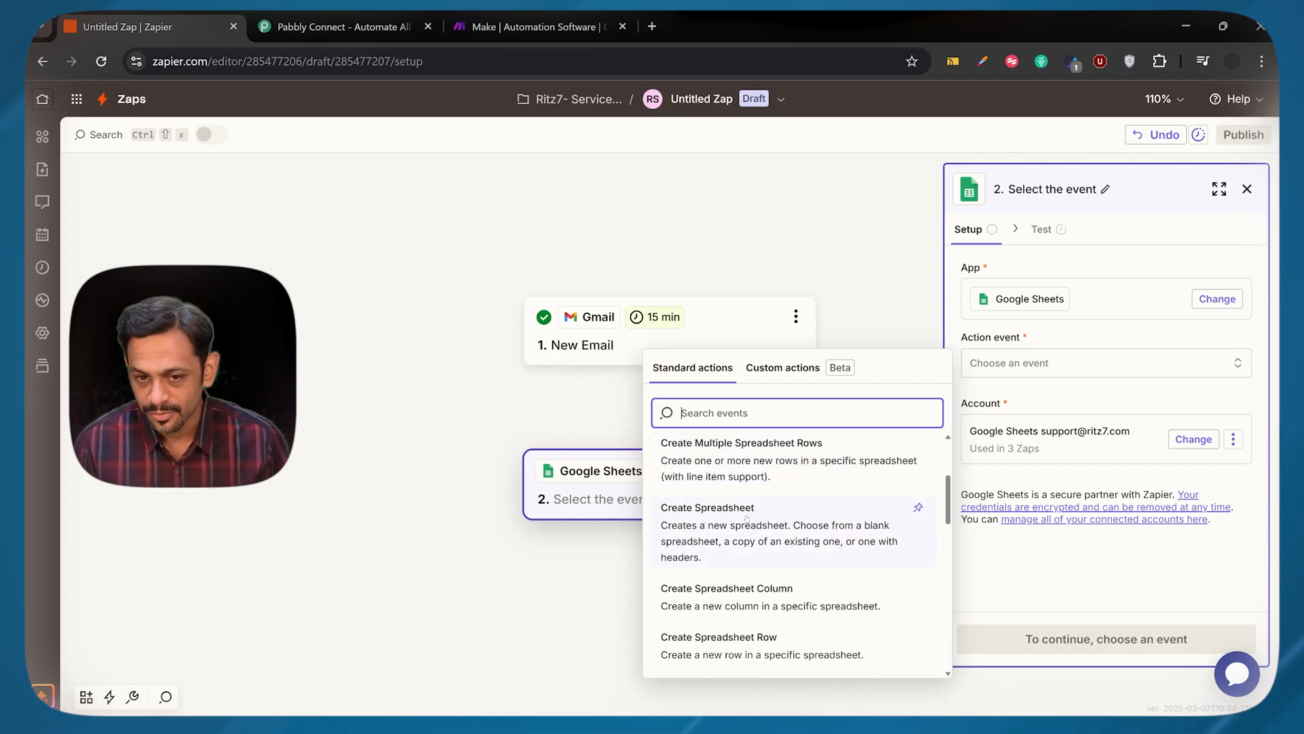
scroll(750, 518, "down", 1)
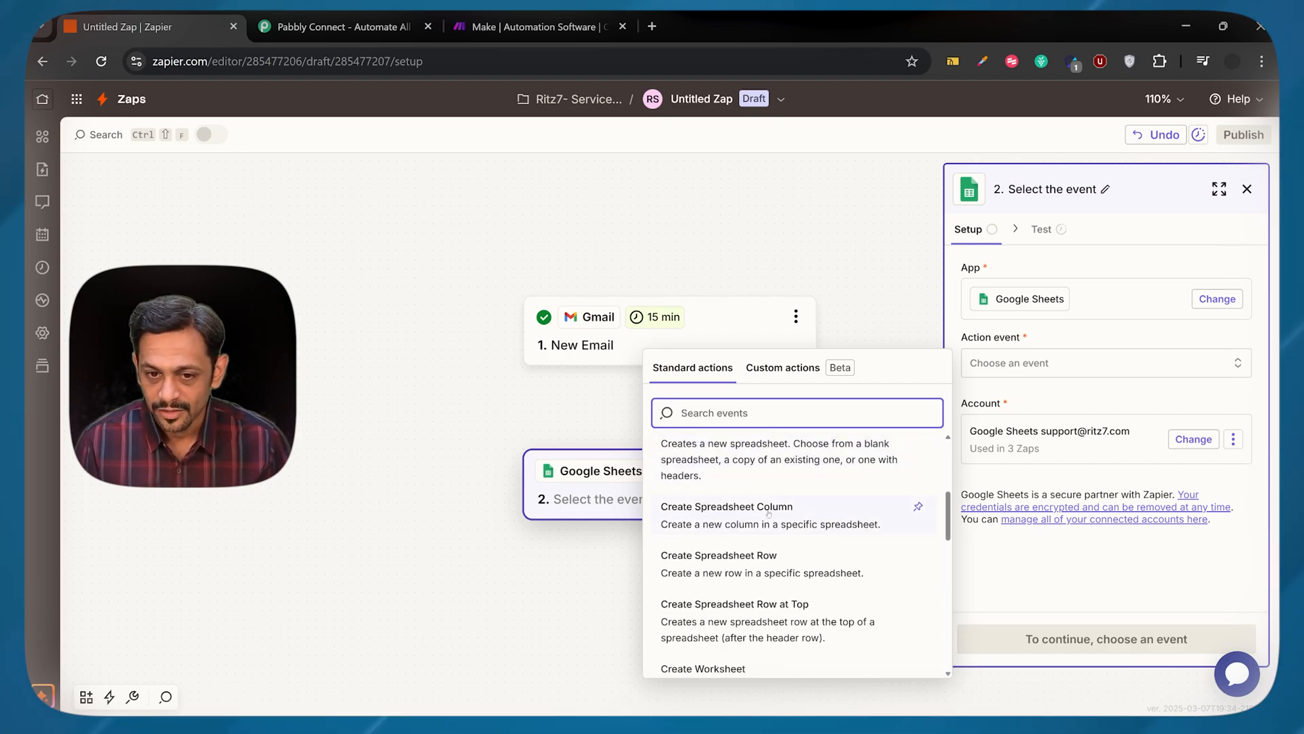
scroll(739, 564, "up", 3)
scroll(740, 554, "down", 5)
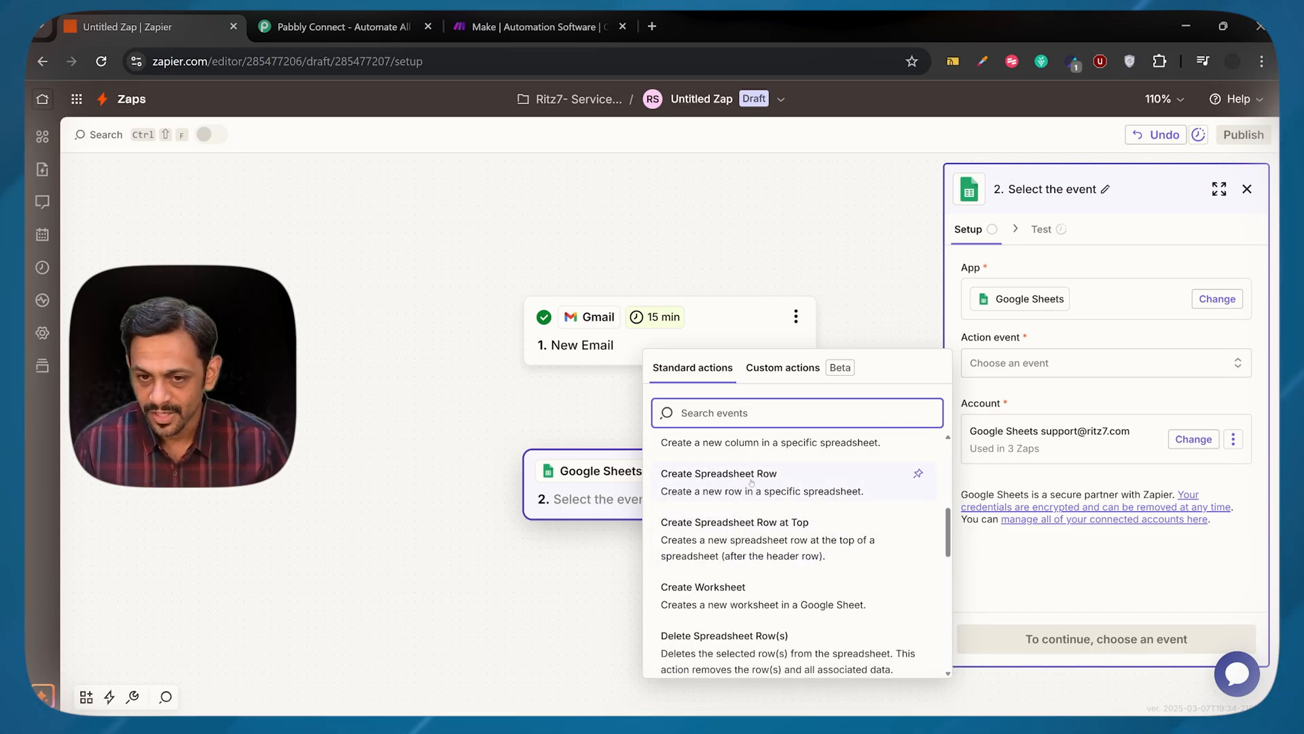
left_click(752, 482)
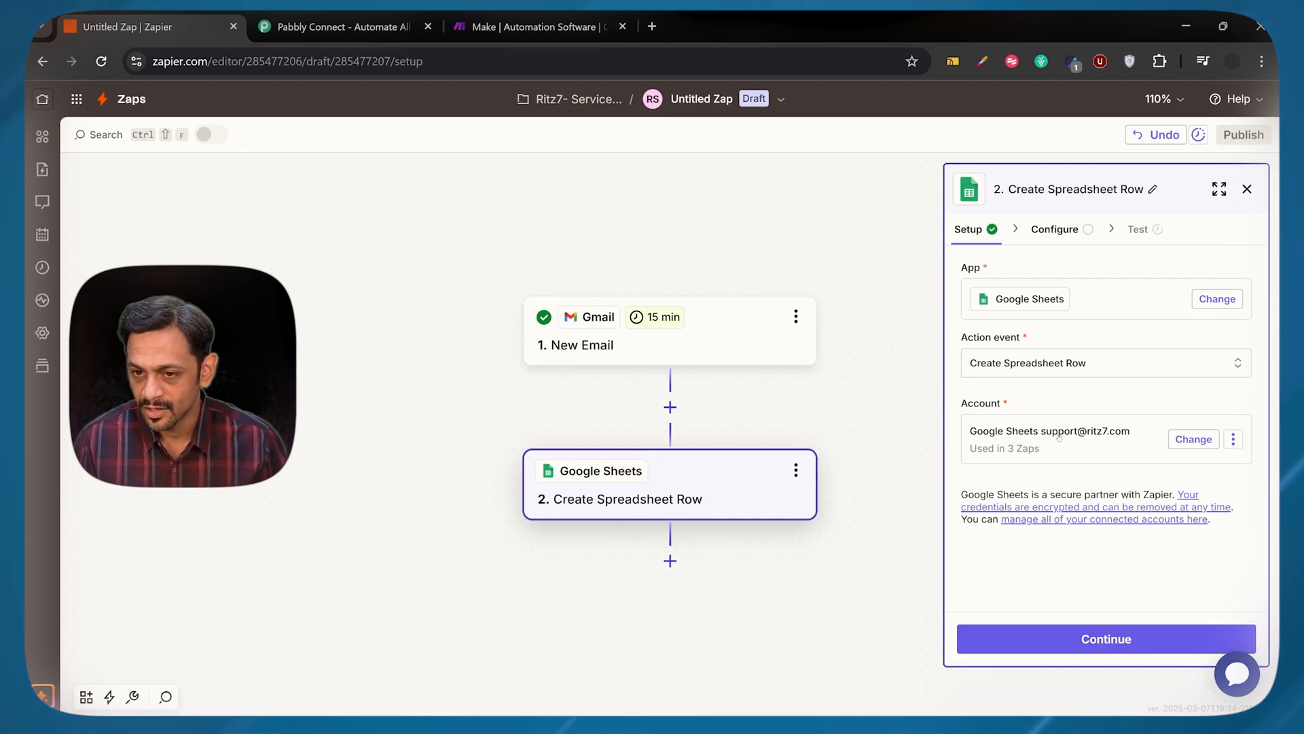
Proceed to configuring the Create Spreadsheet Row action with My Google Drive, the Zapier Test spreadsheet and worksheet Sheet1
left_click(1105, 642)
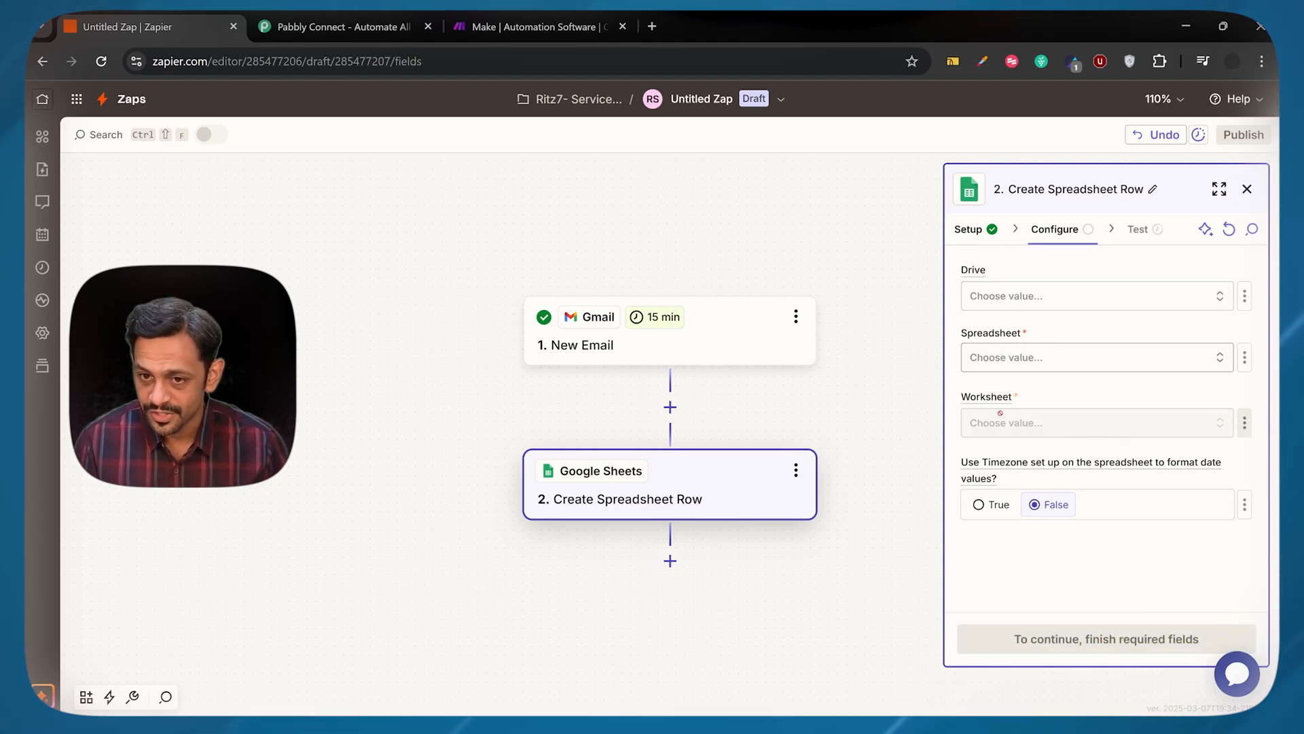
left_click(1032, 296)
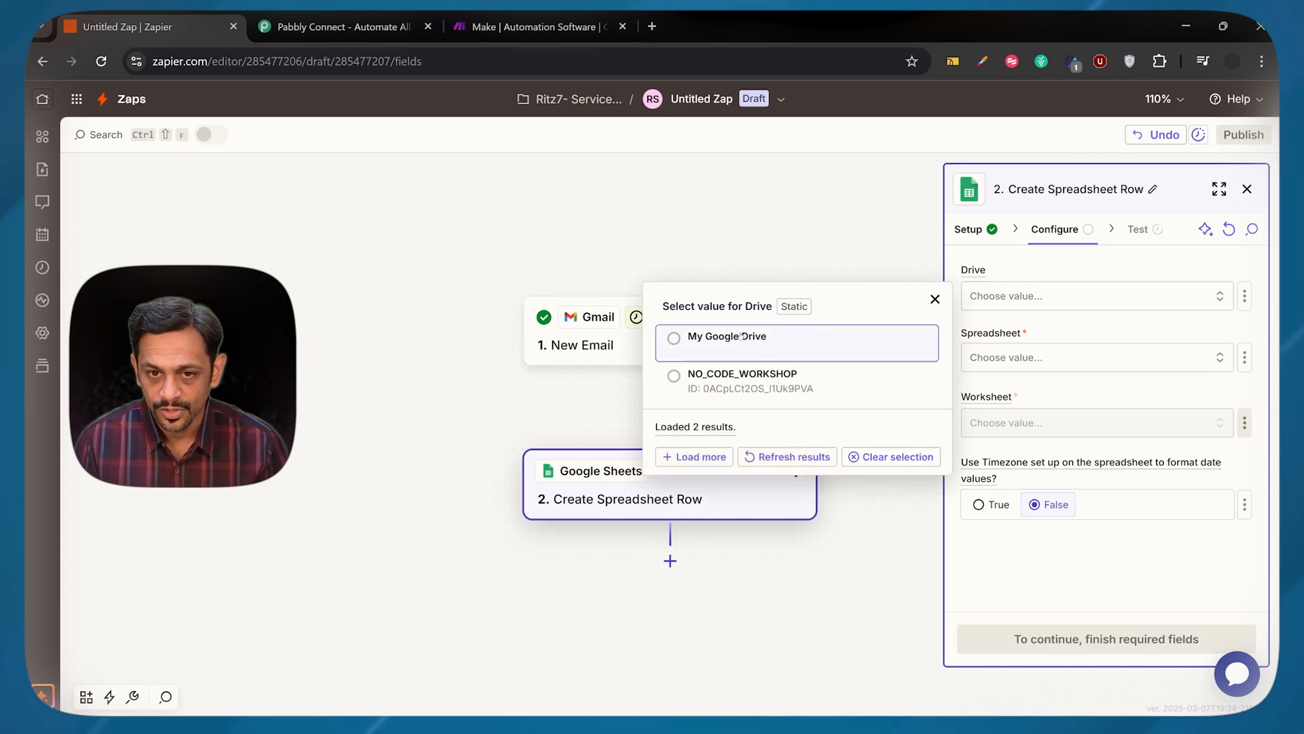
left_click(728, 337)
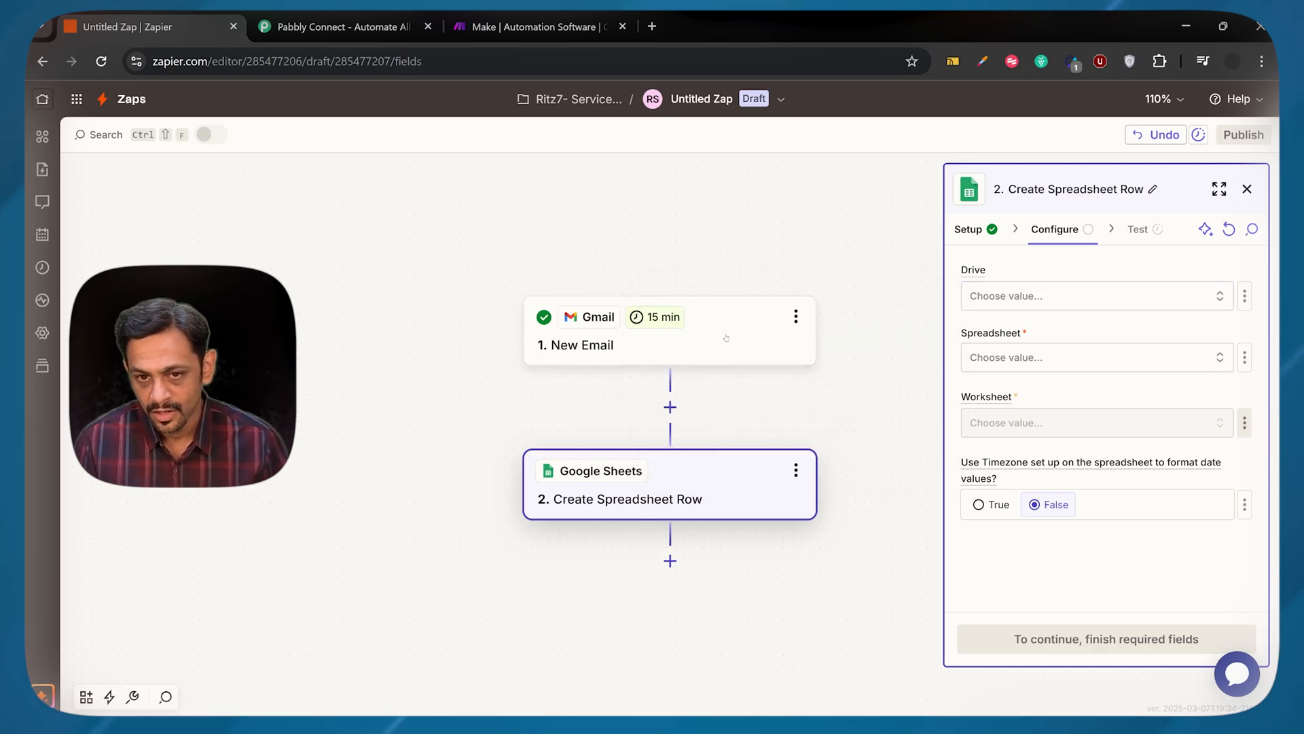
left_click(1020, 363)
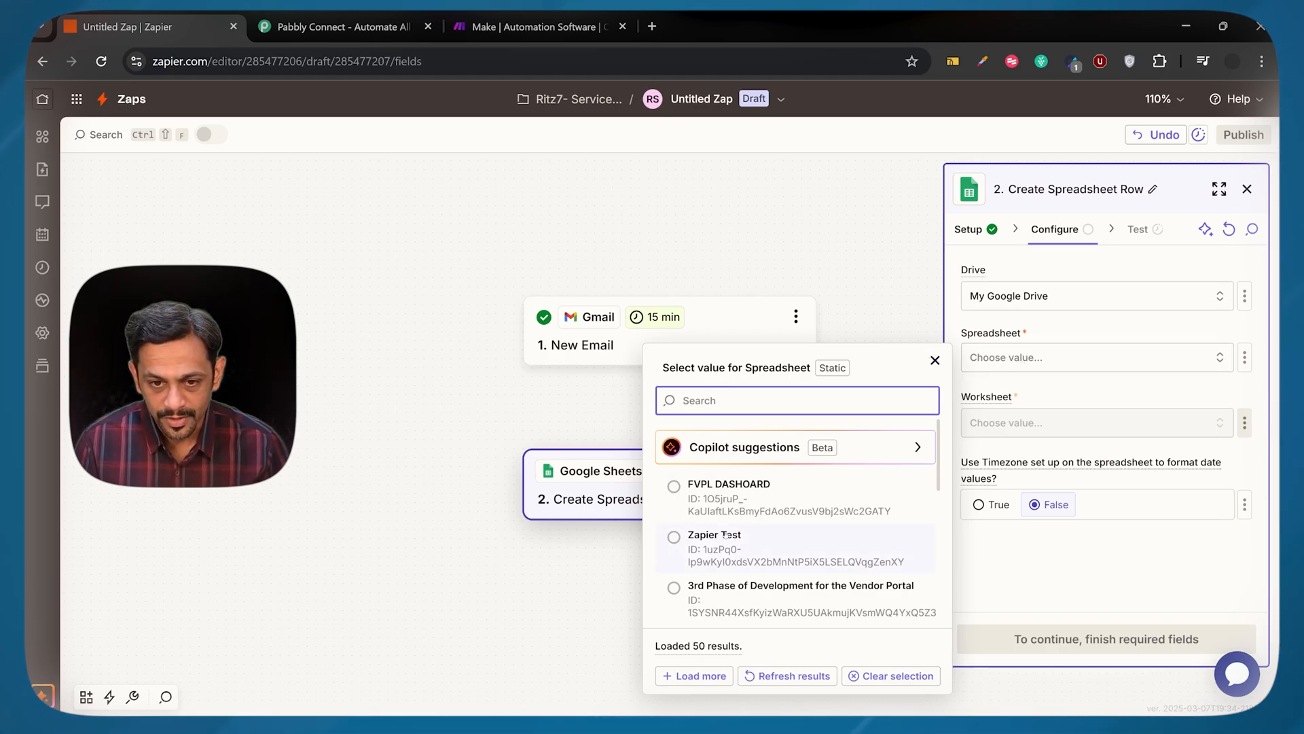
left_click(724, 536)
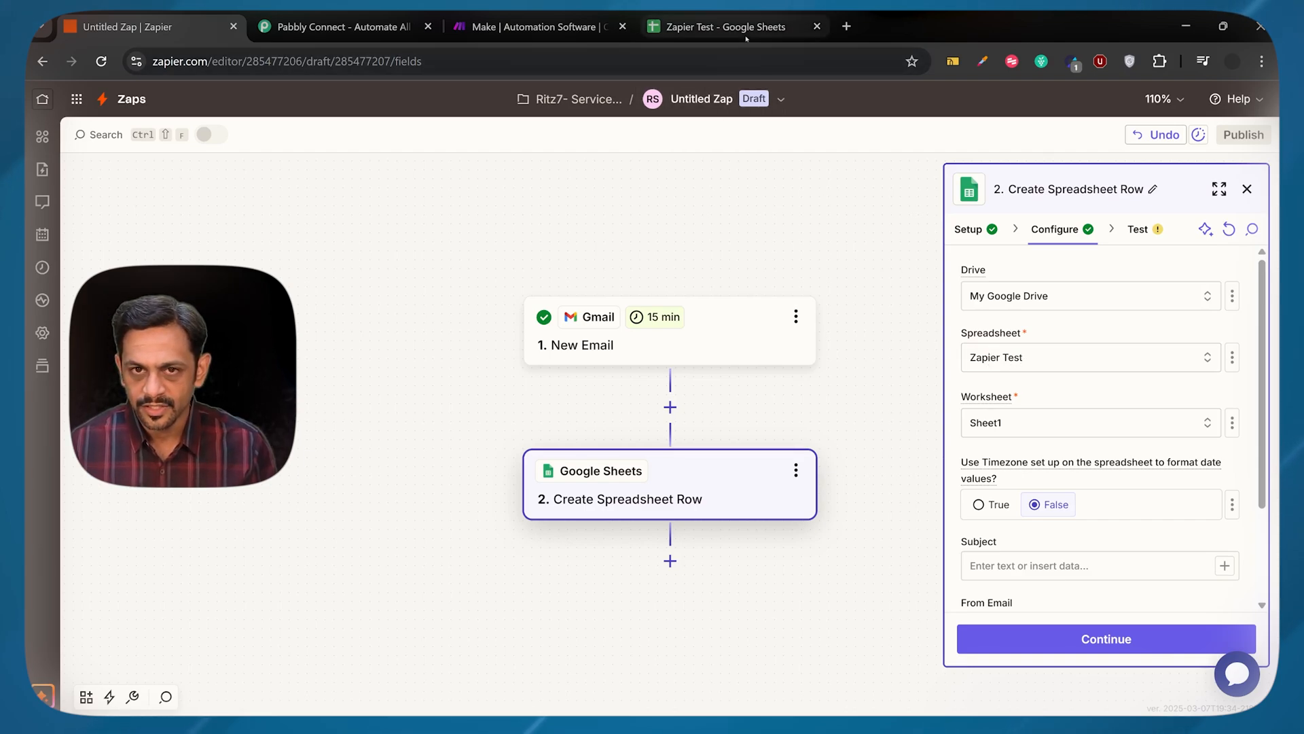
Check the Subject, From Email and Date & Time column headers in the Zapier Test spreadsheet and return to the Zap
left_click(719, 27)
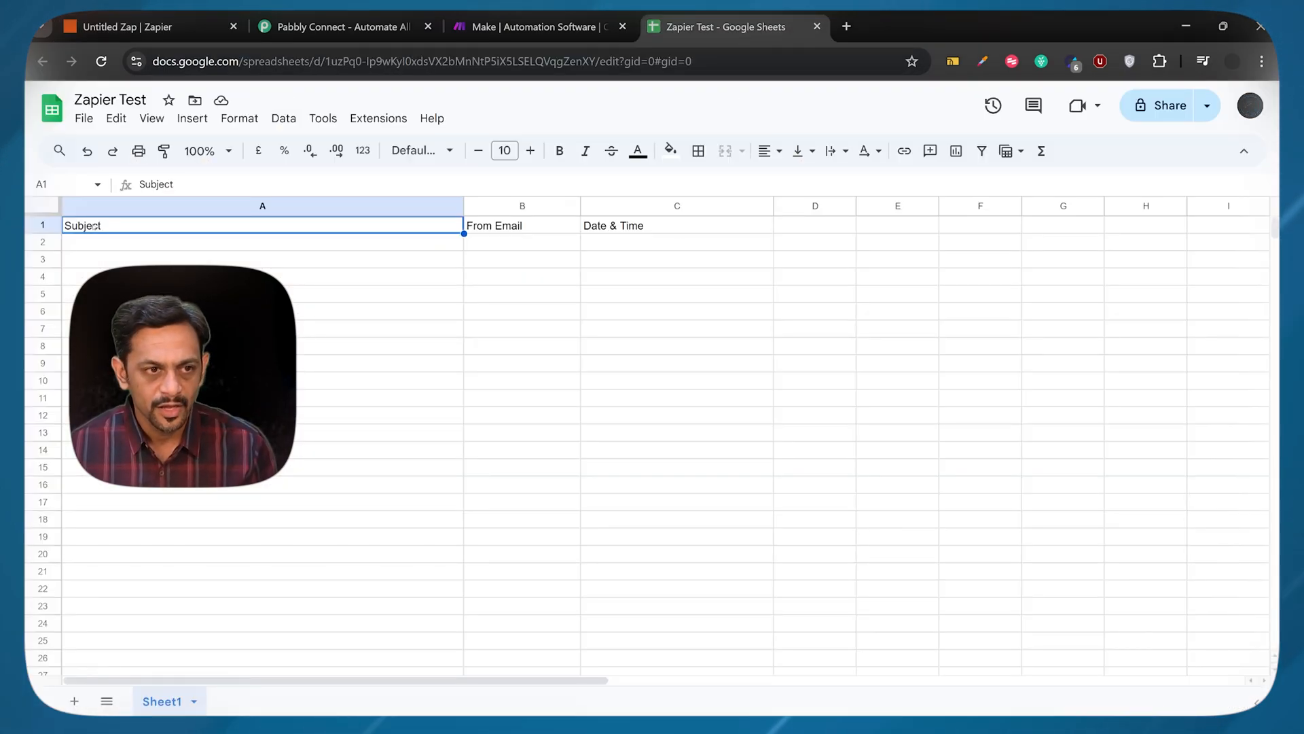
left_click(498, 229)
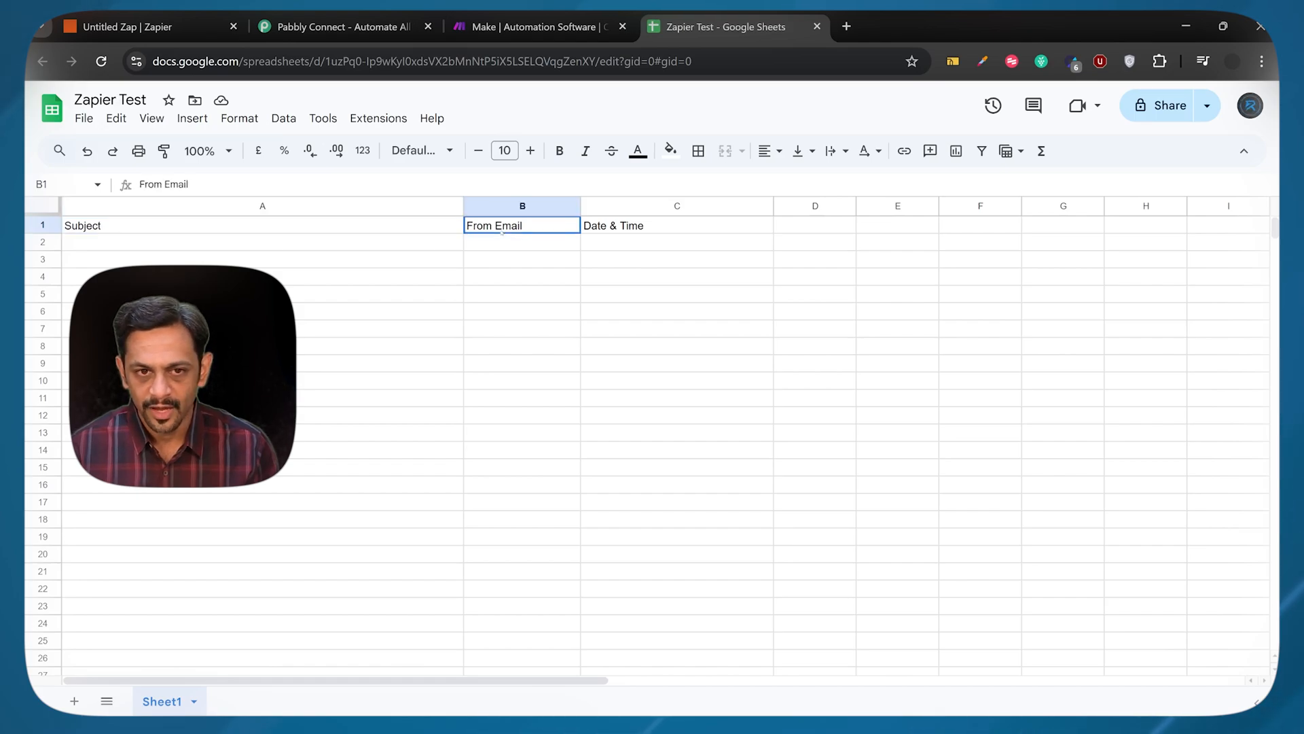
left_click(618, 229)
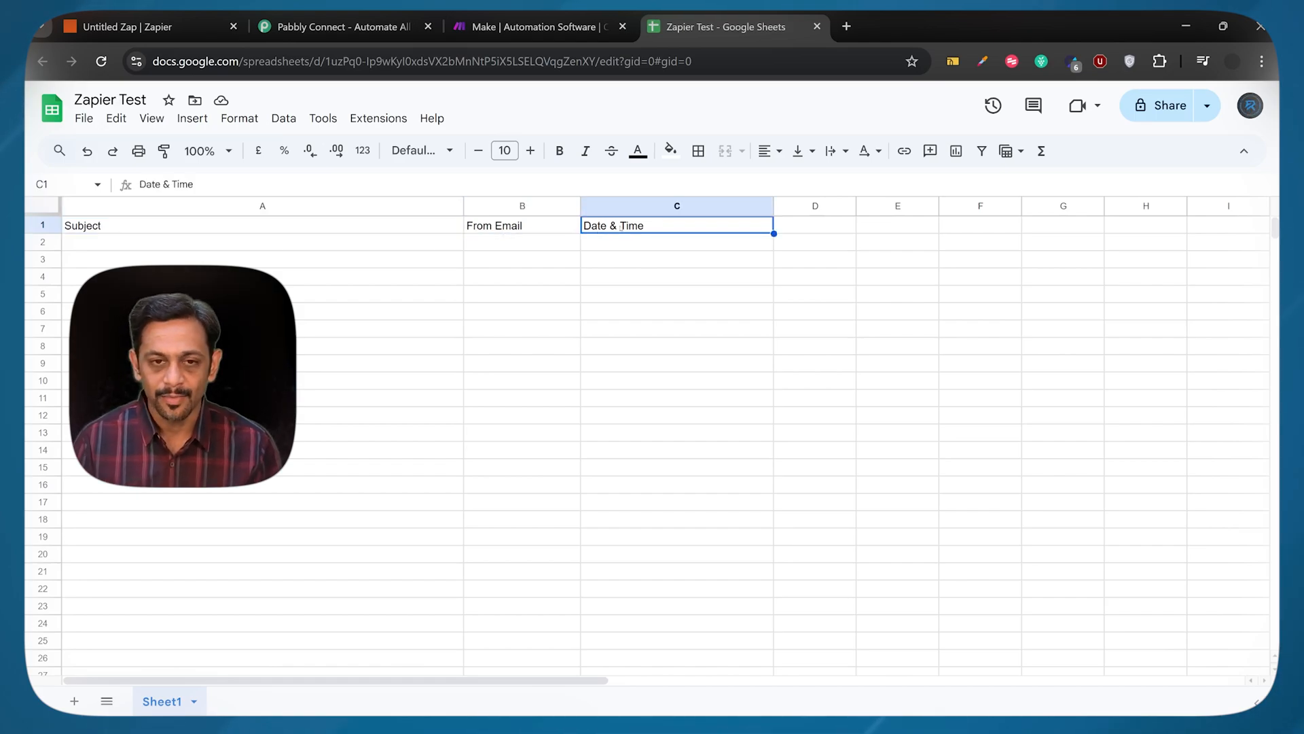
left_click(54, 27)
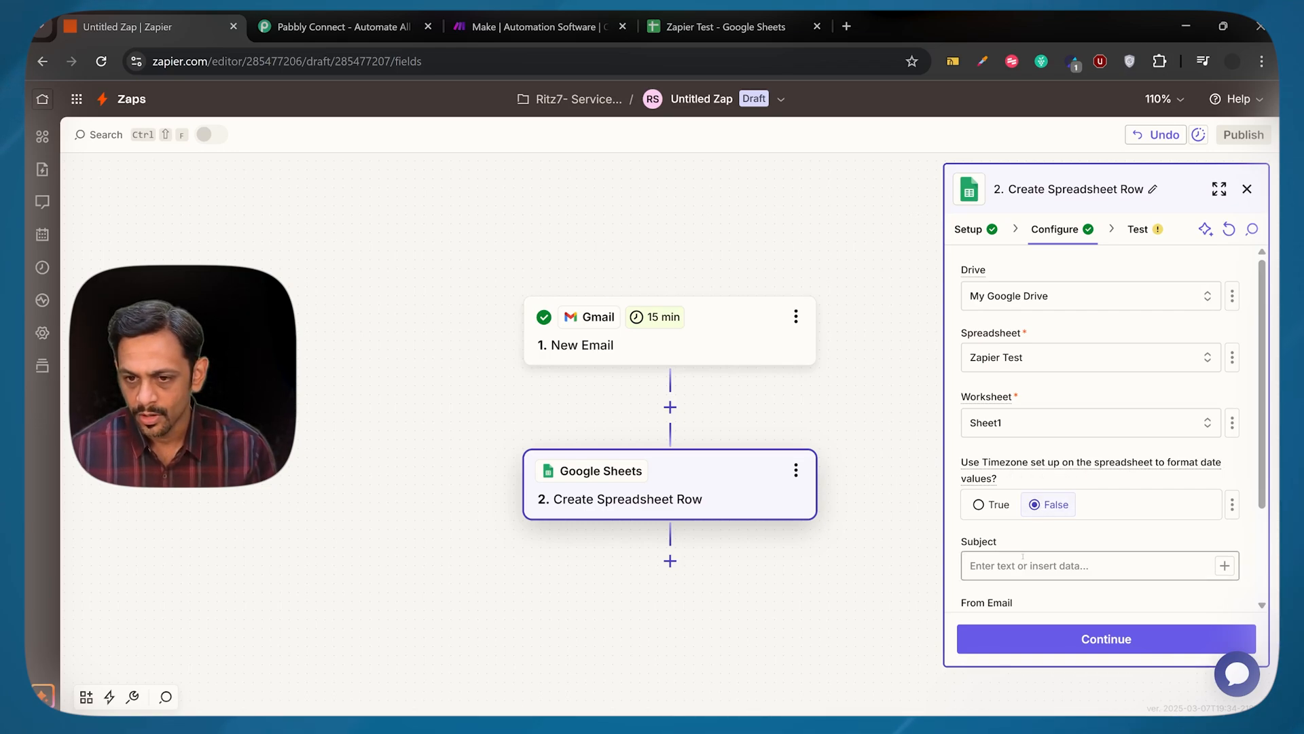
Map the Subject column to the Gmail trigger's Subject field, keeping only that field in the mapping
scroll(1023, 556, "down", 2)
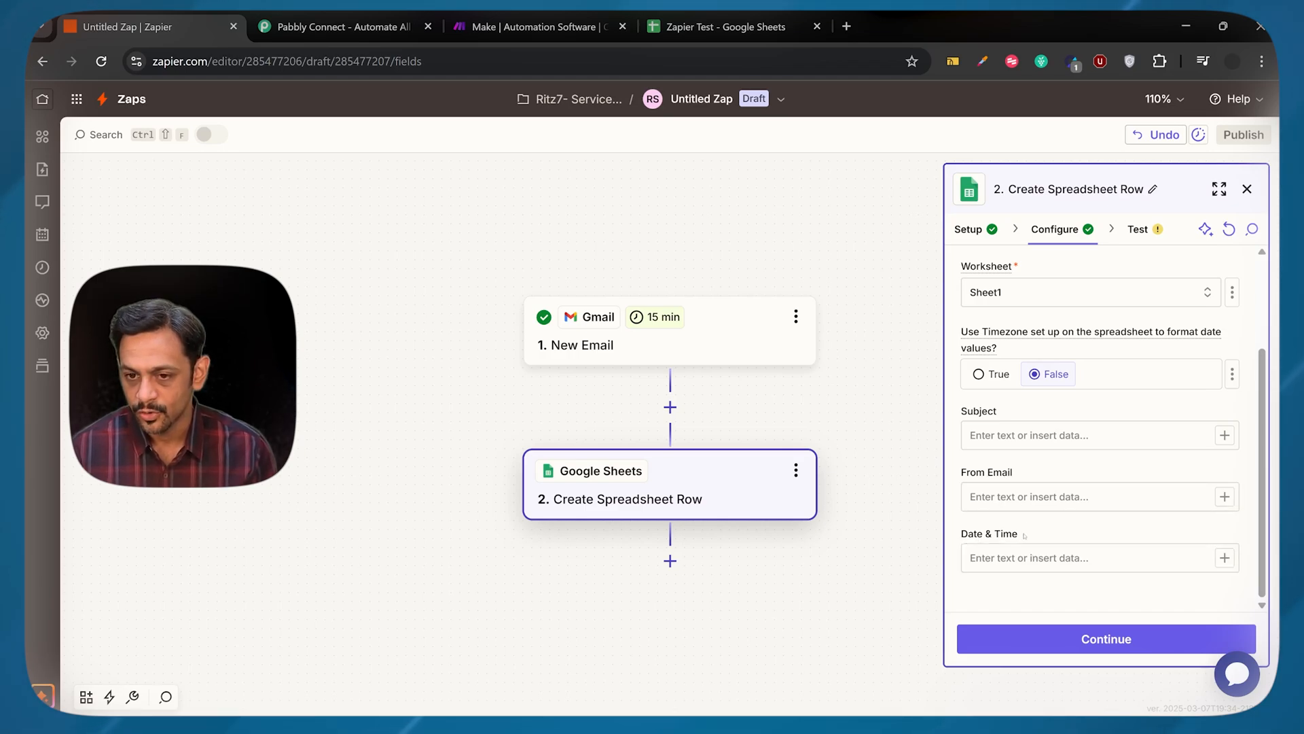
left_click(1070, 440)
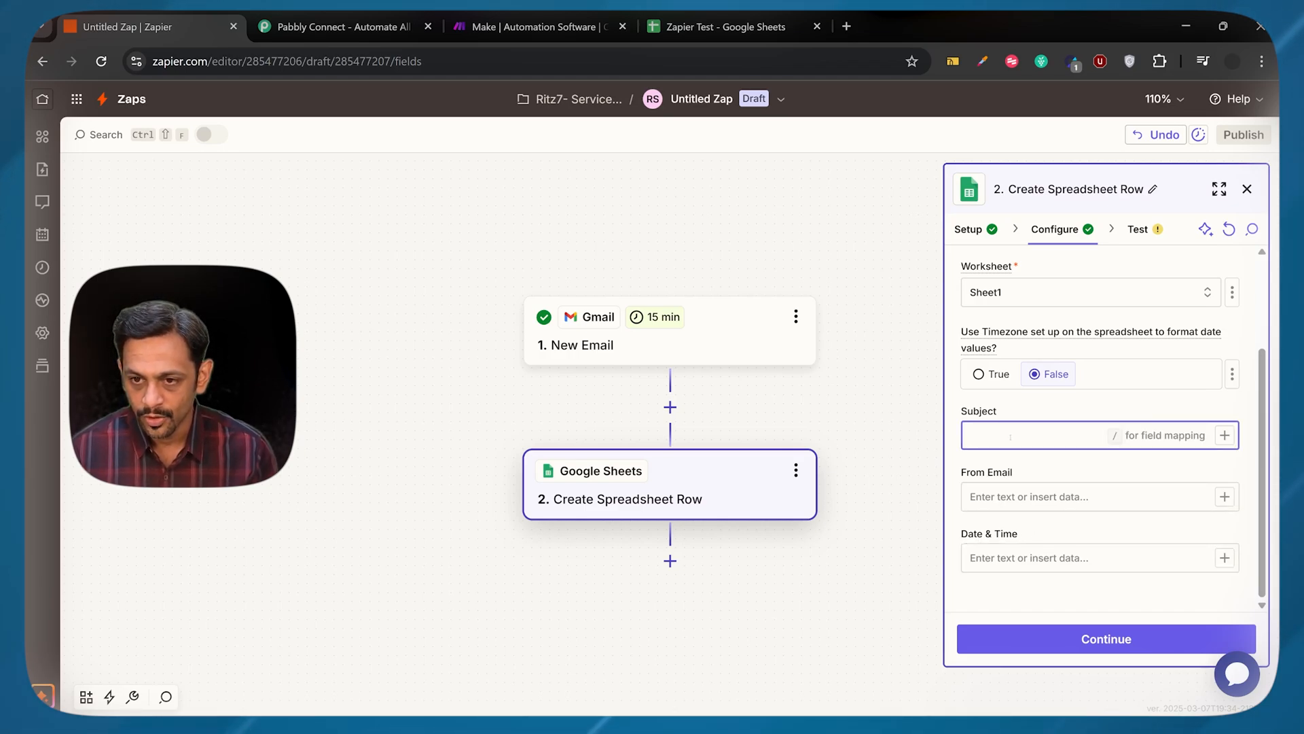
left_click(1225, 435)
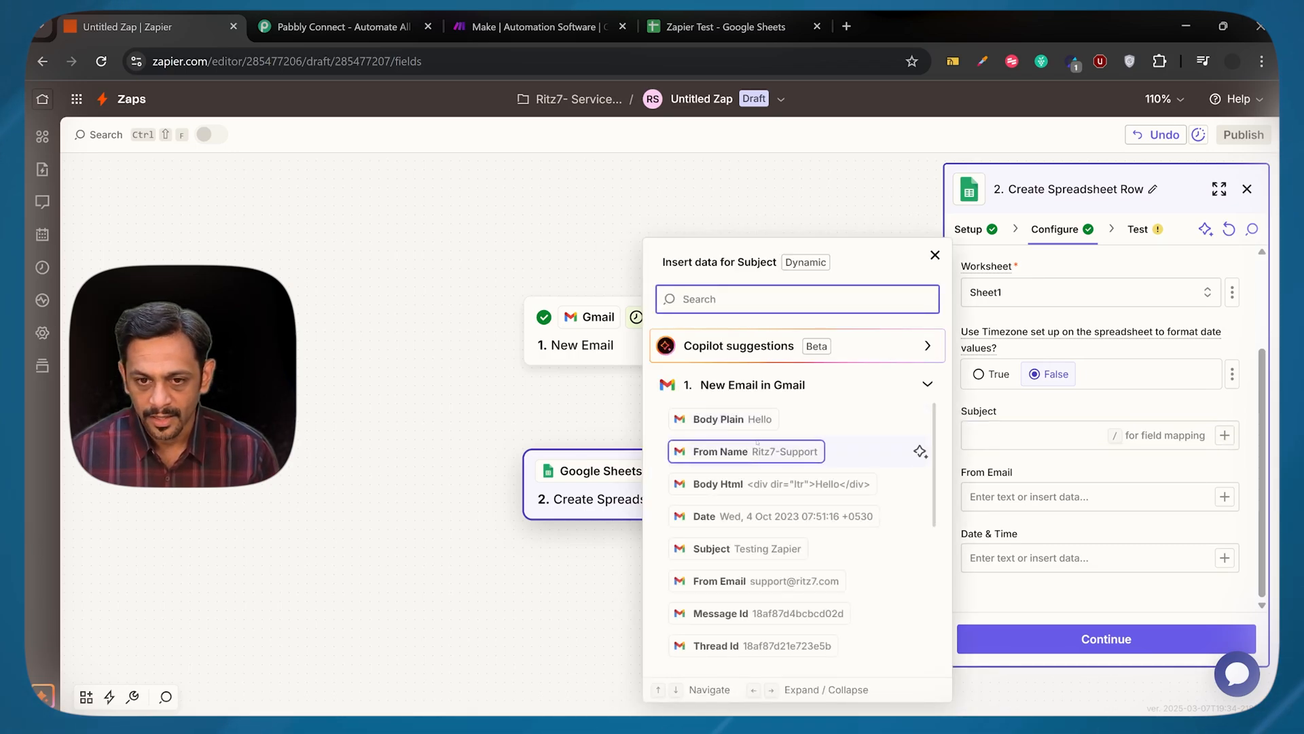
type("subject")
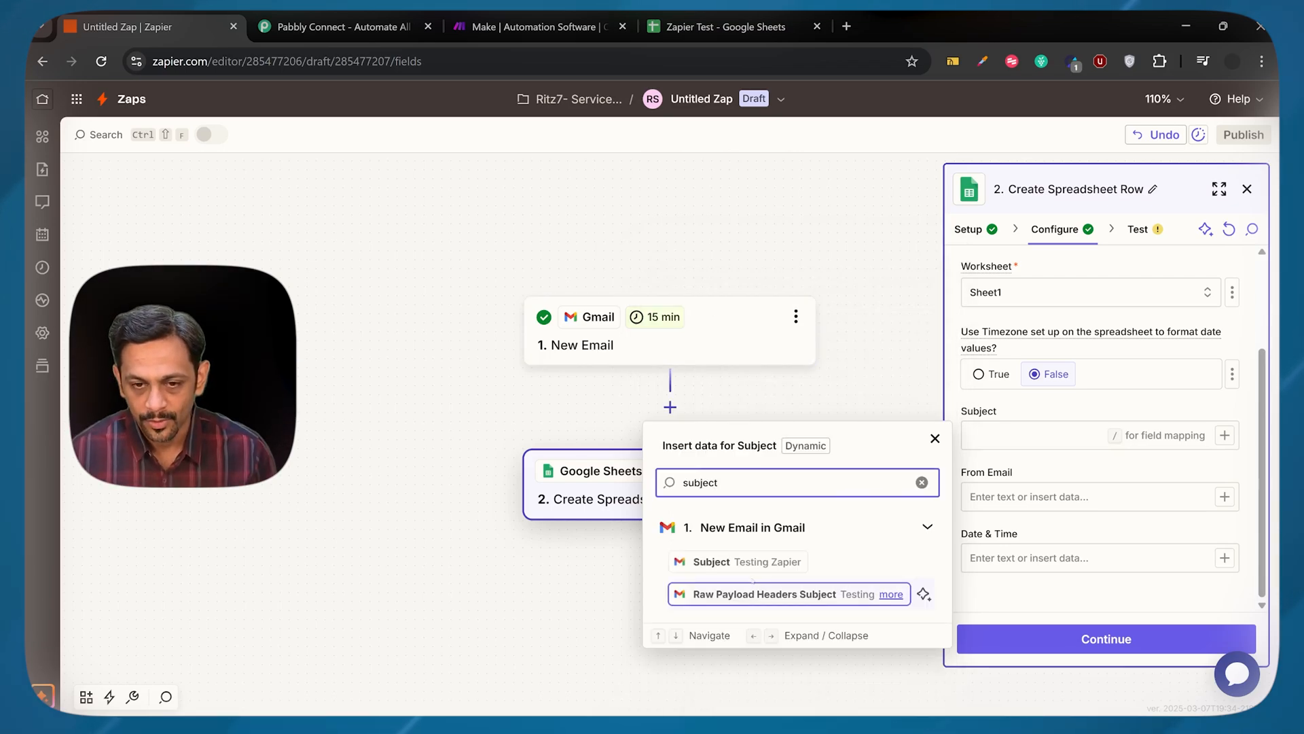
left_click(753, 563)
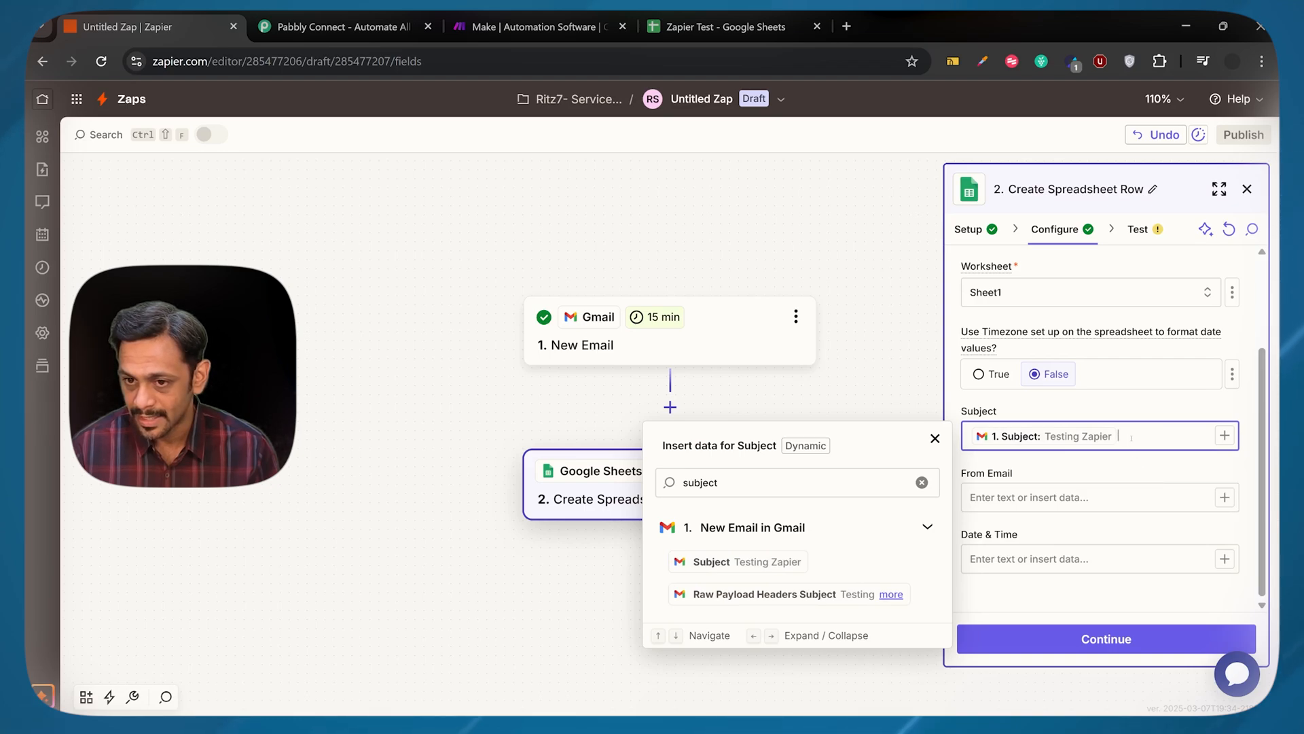
left_click(801, 595)
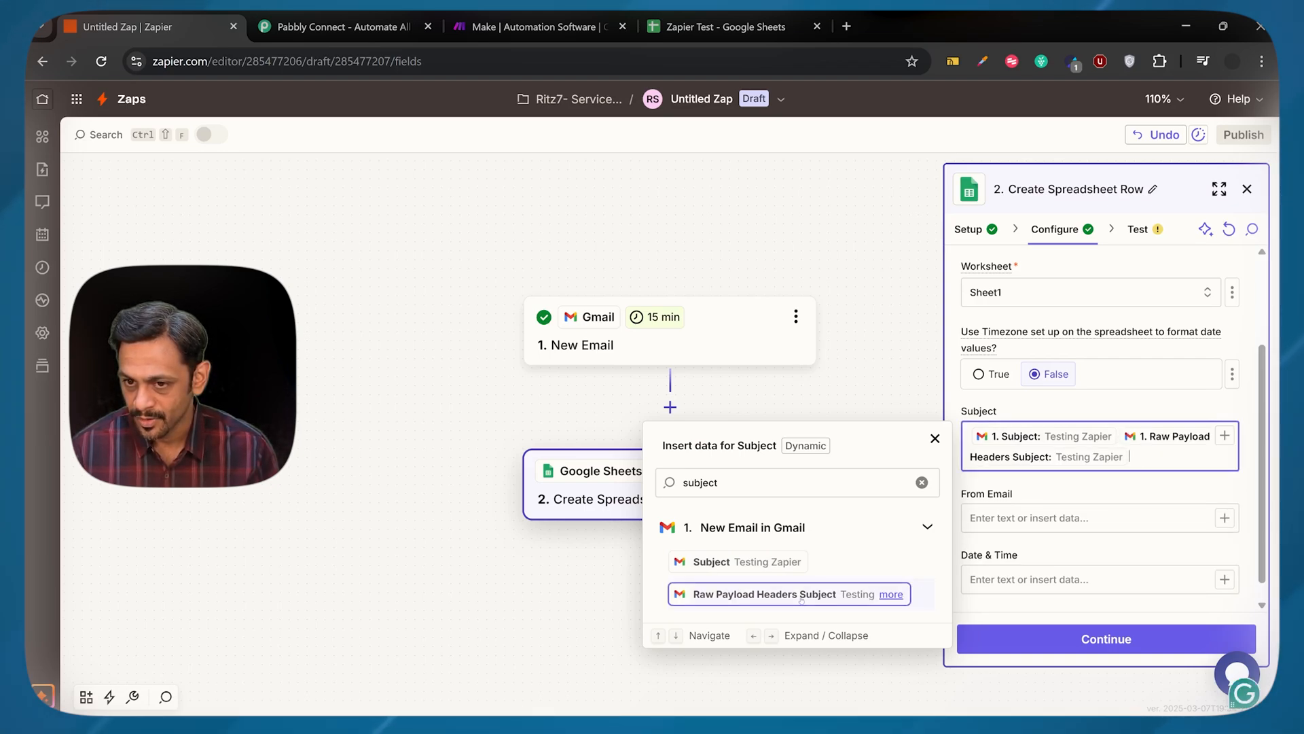
key("BackSpace")
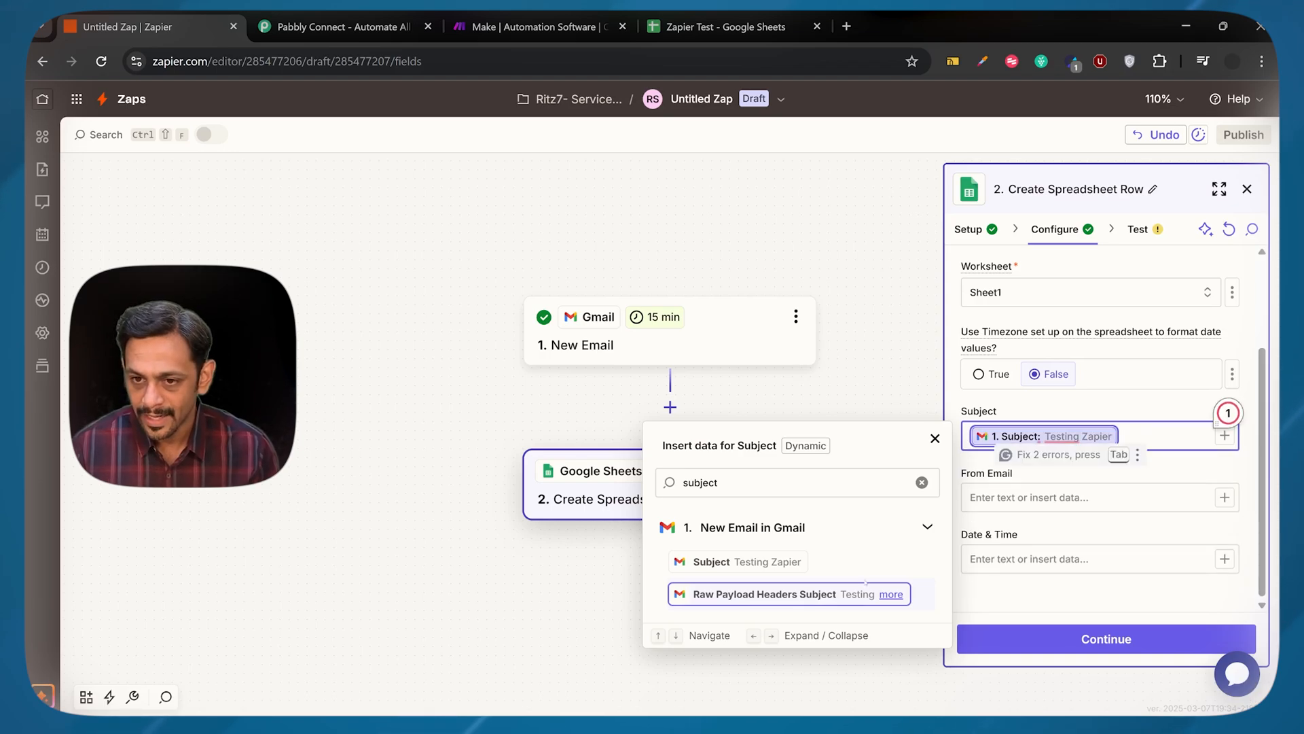
Map the From Email column to the Gmail trigger's From Email field
left_click(1030, 496)
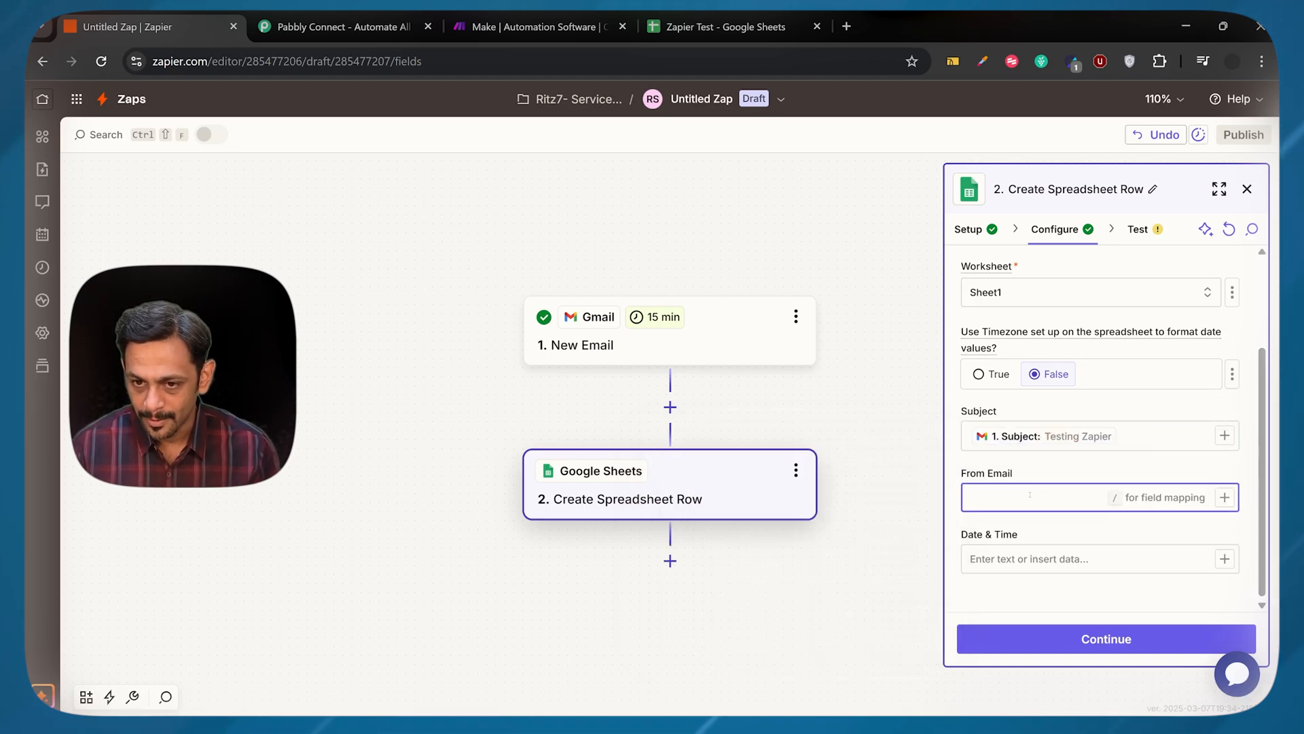
left_click(1224, 498)
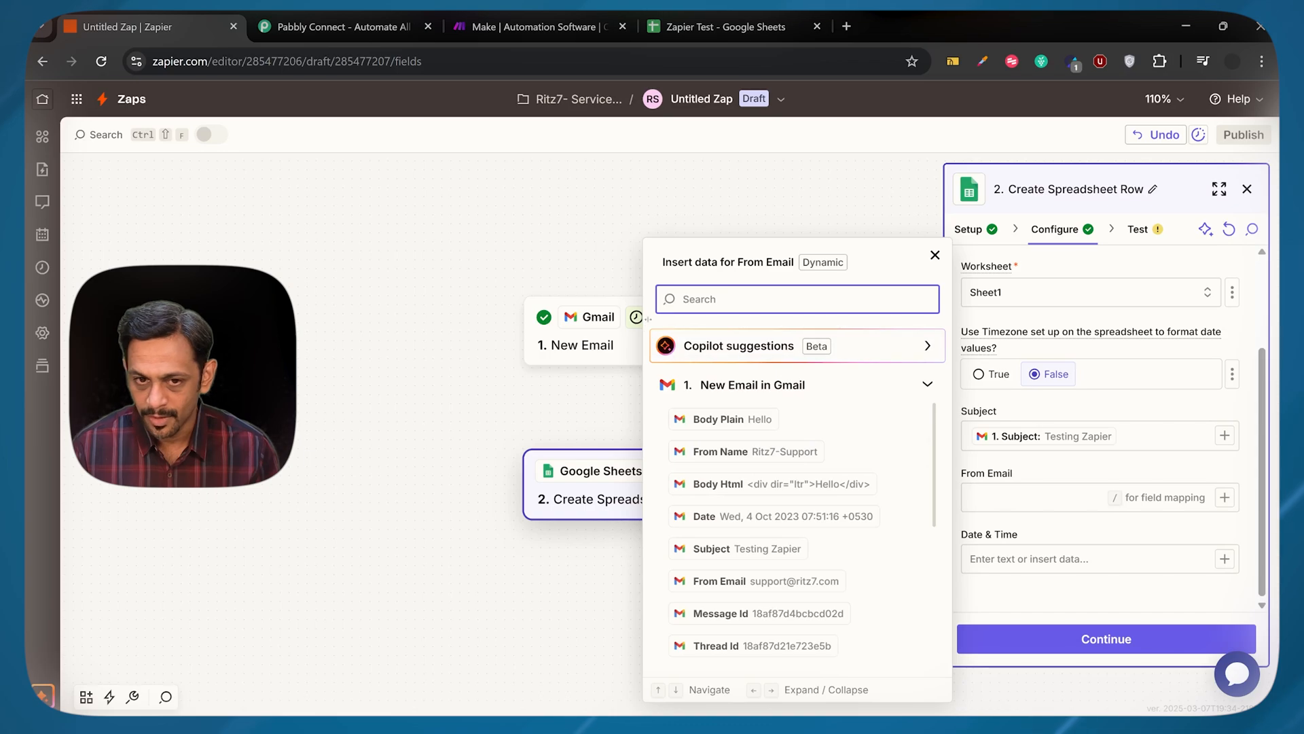
type("from")
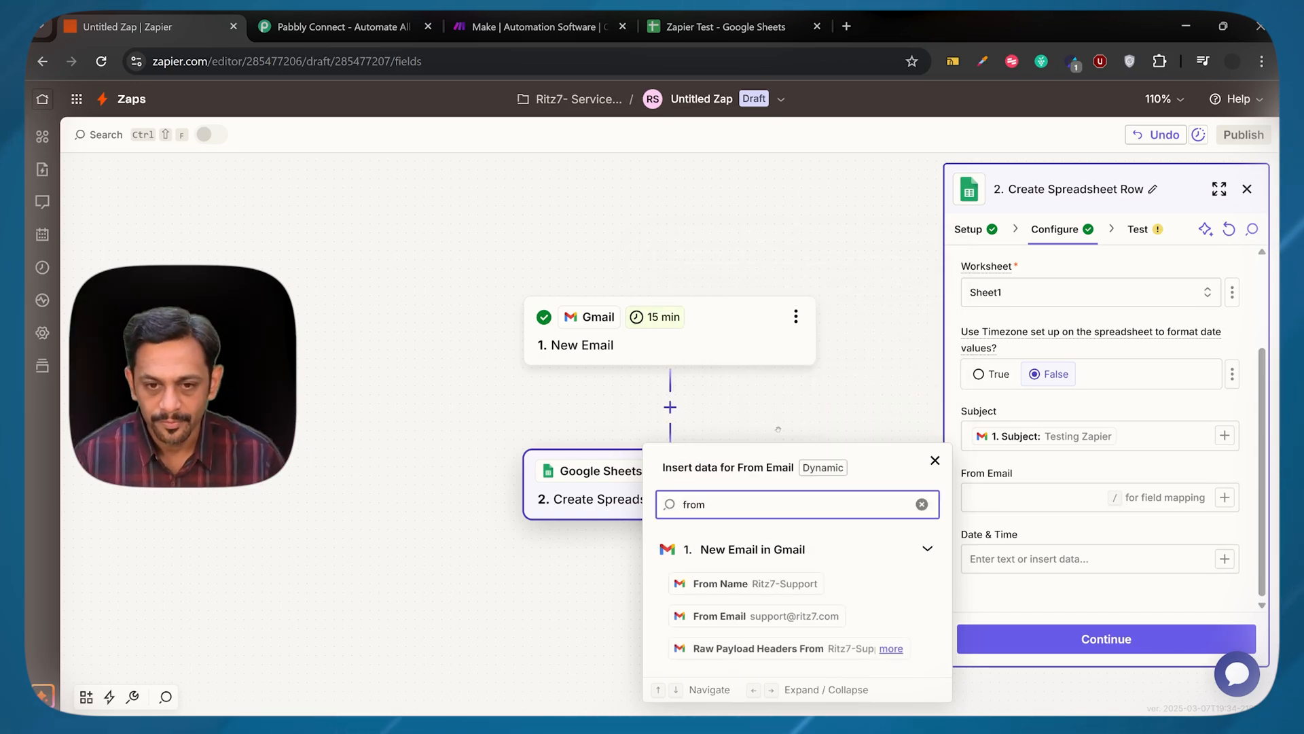
left_click(774, 616)
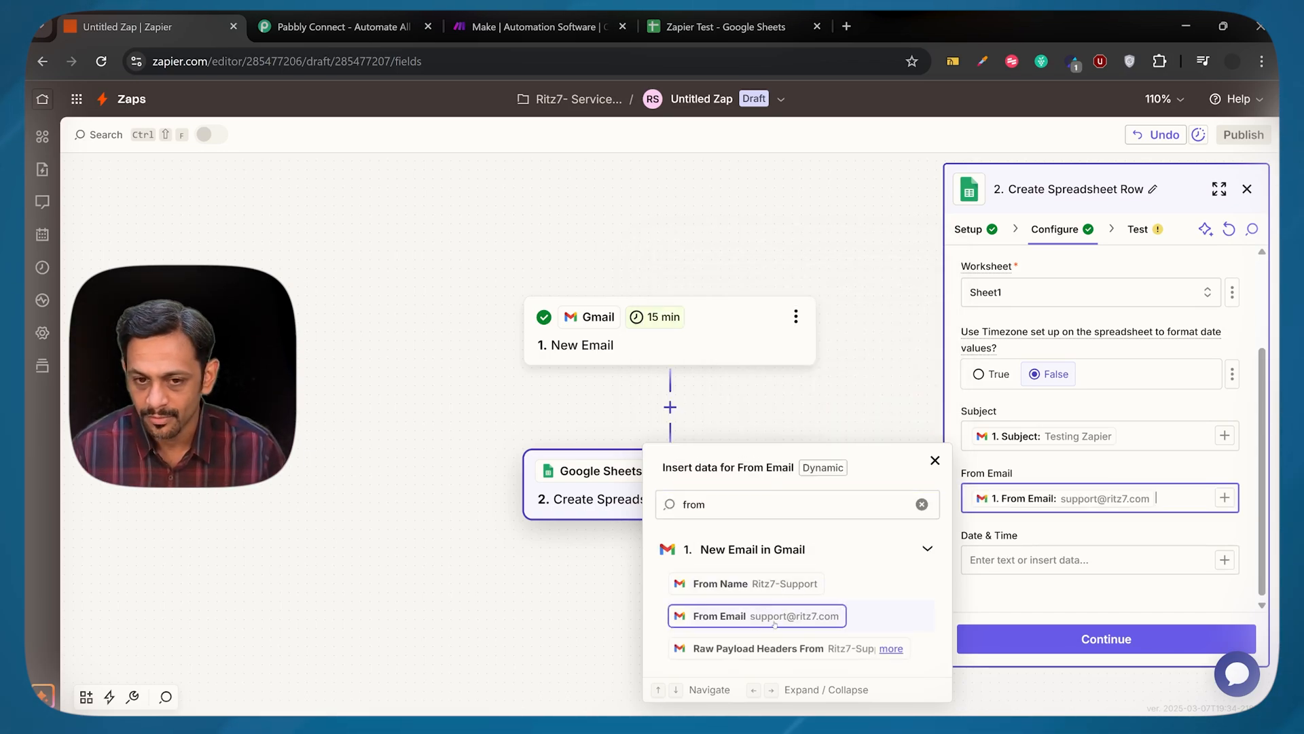
Map the Date & Time column to the Gmail trigger's Date field
left_click(1036, 561)
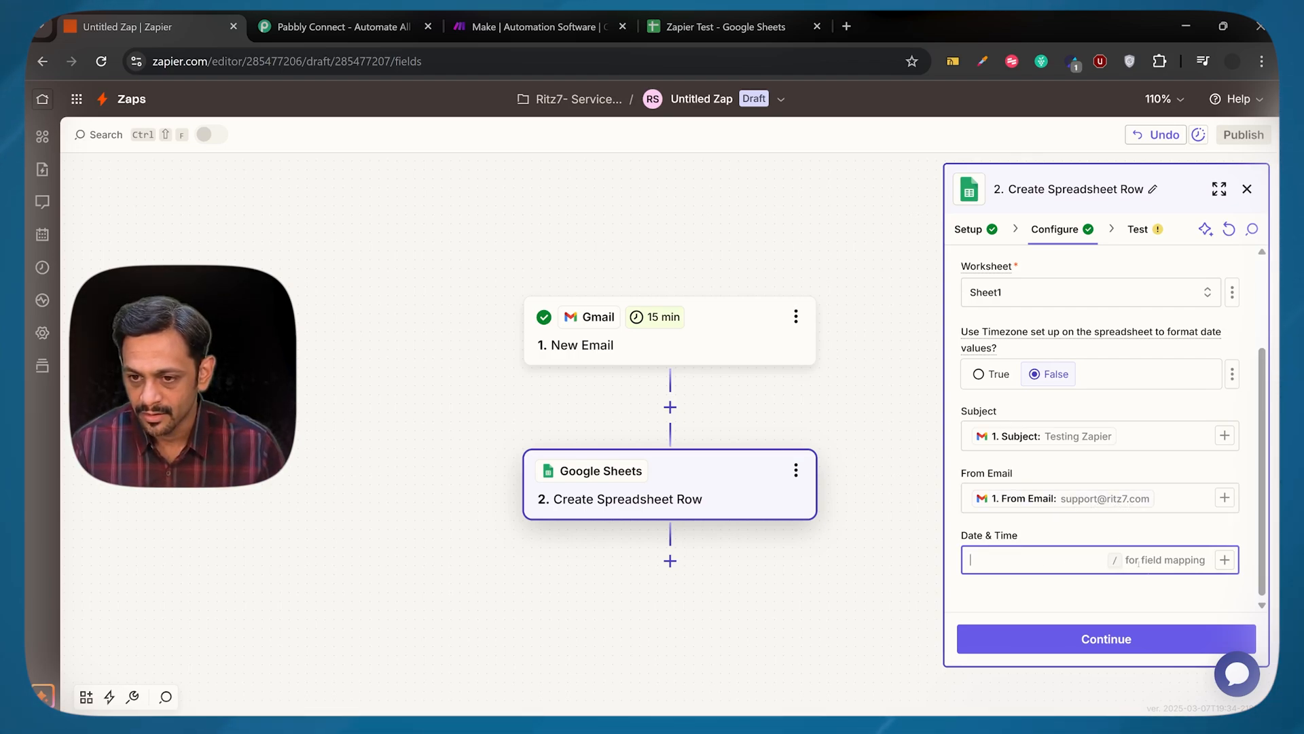
left_click(1225, 559)
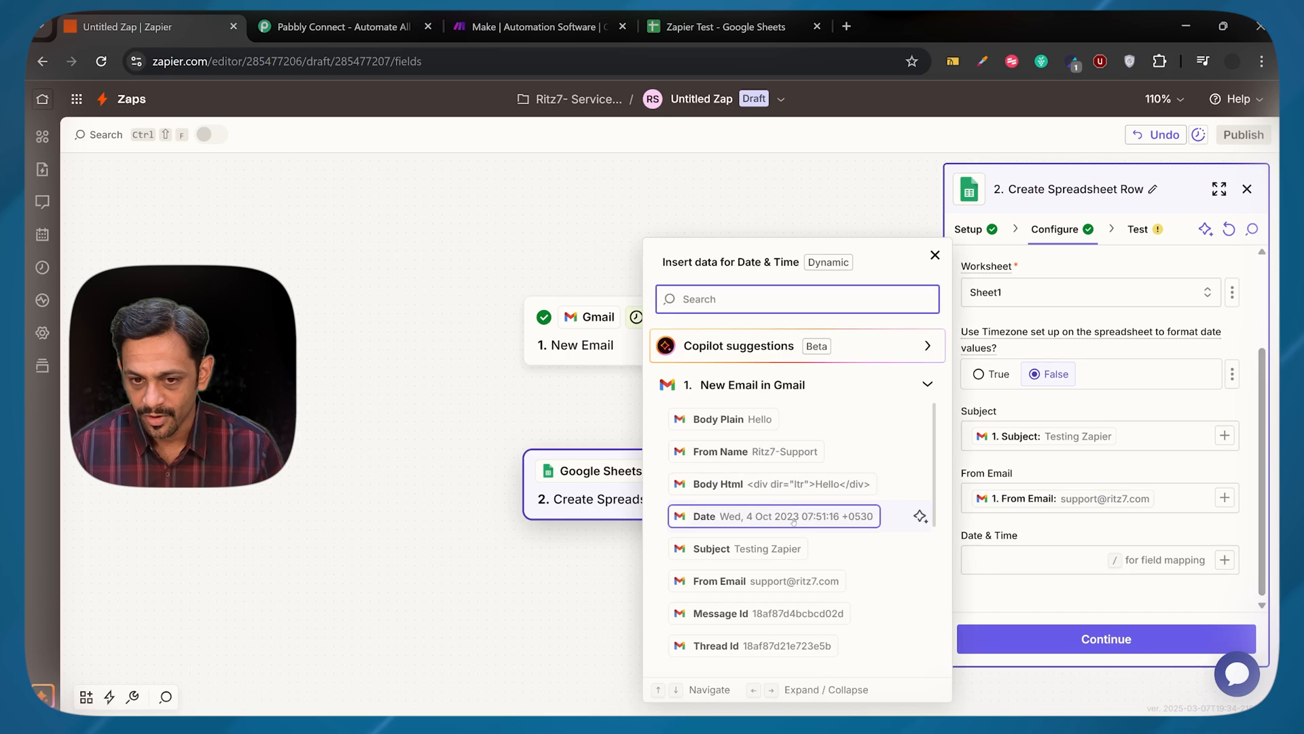
left_click(793, 517)
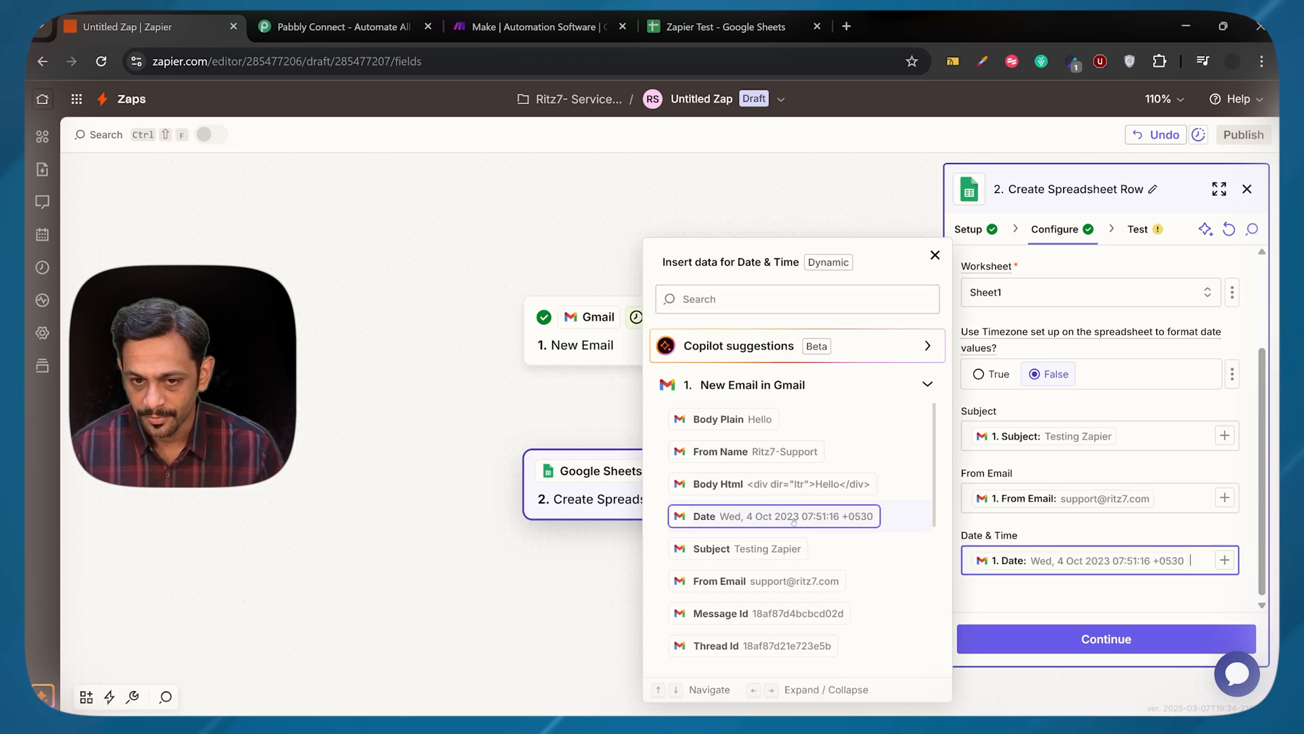
left_click(1029, 583)
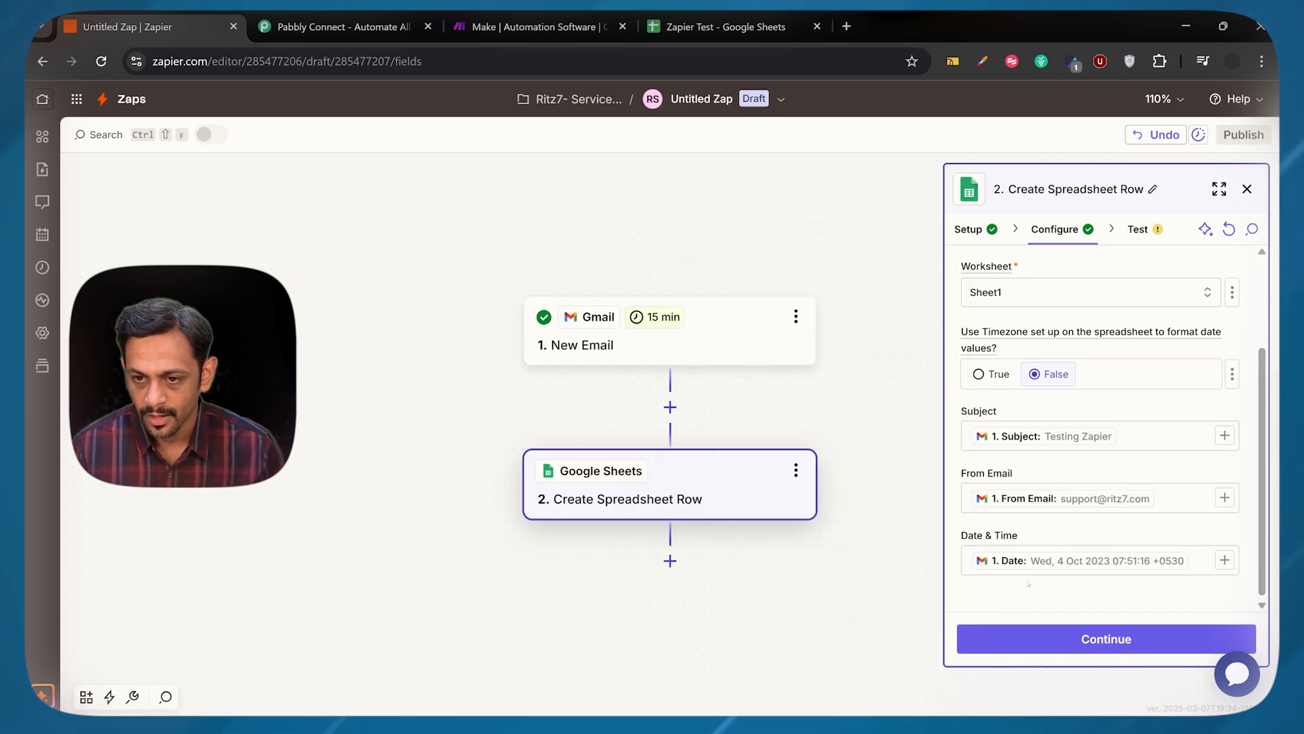
Test the Create Spreadsheet Row action and check the cells of row 2 in the Zapier Test spreadsheet
left_click(1106, 639)
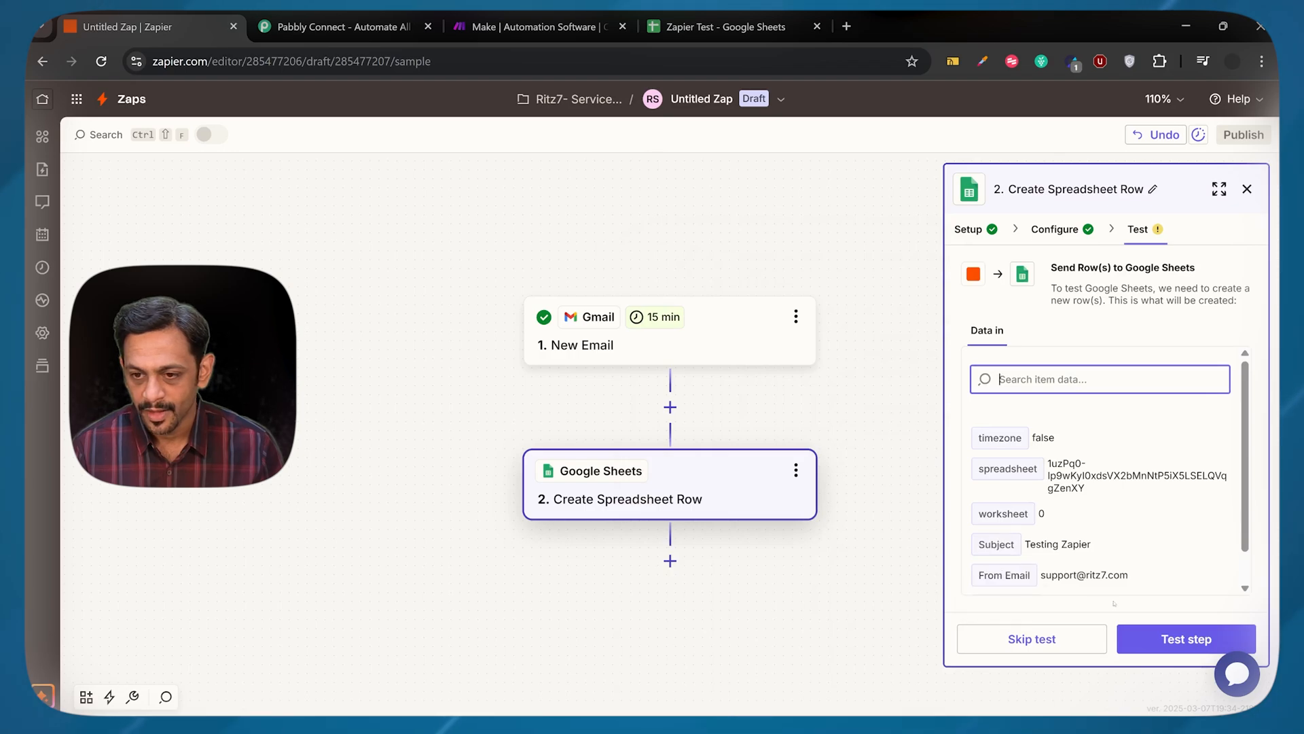
left_click(1171, 642)
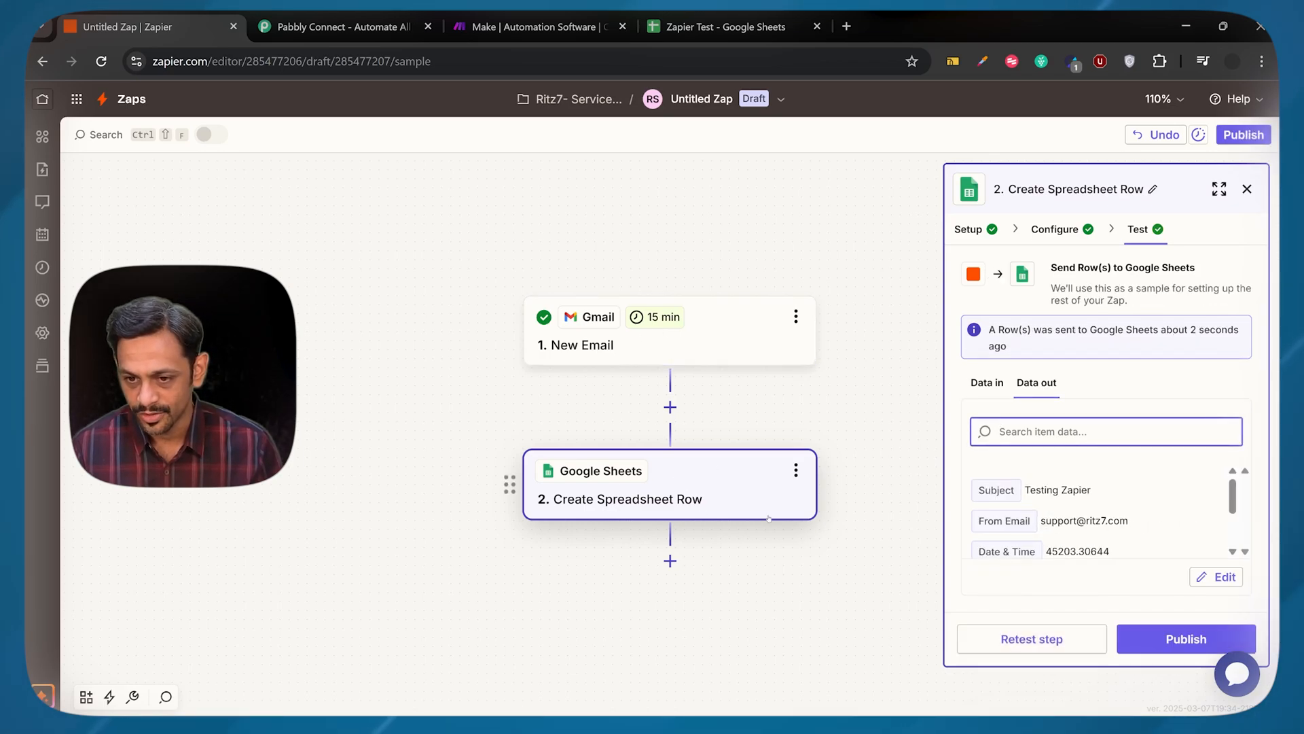
left_click(724, 27)
left_click(137, 245)
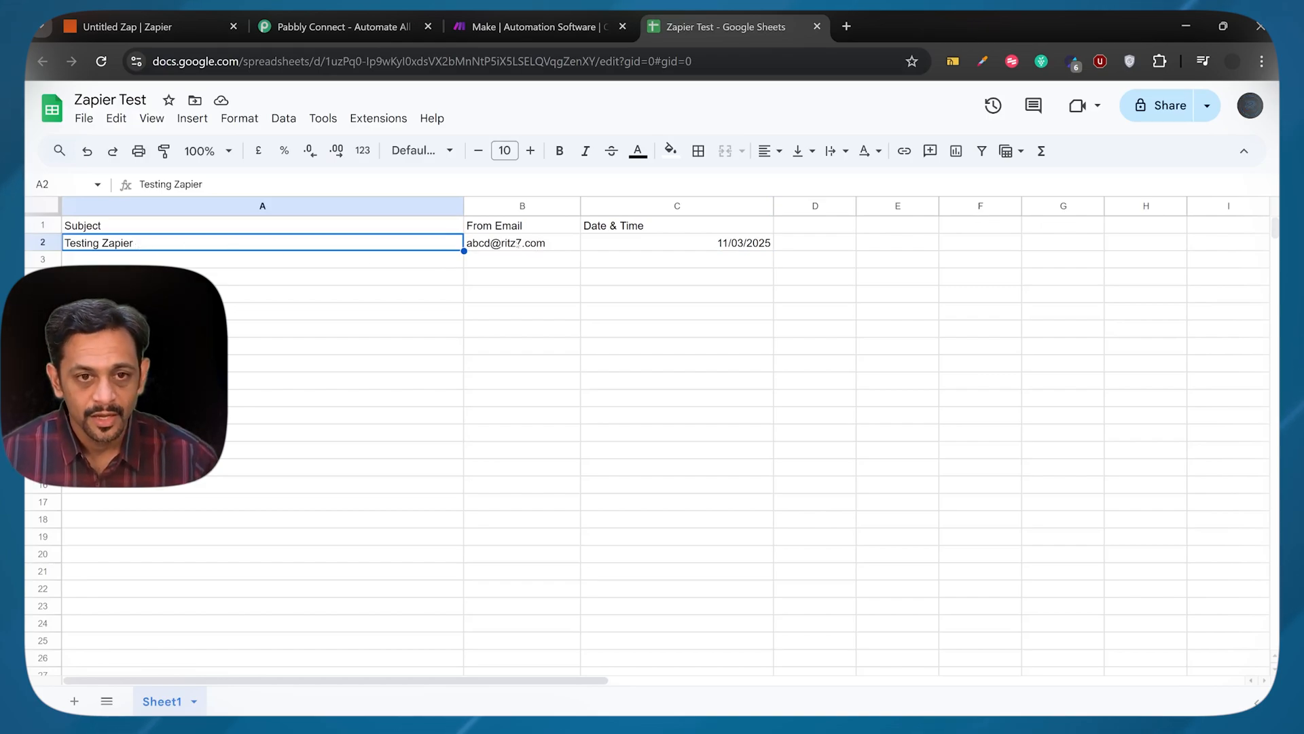
left_click(518, 243)
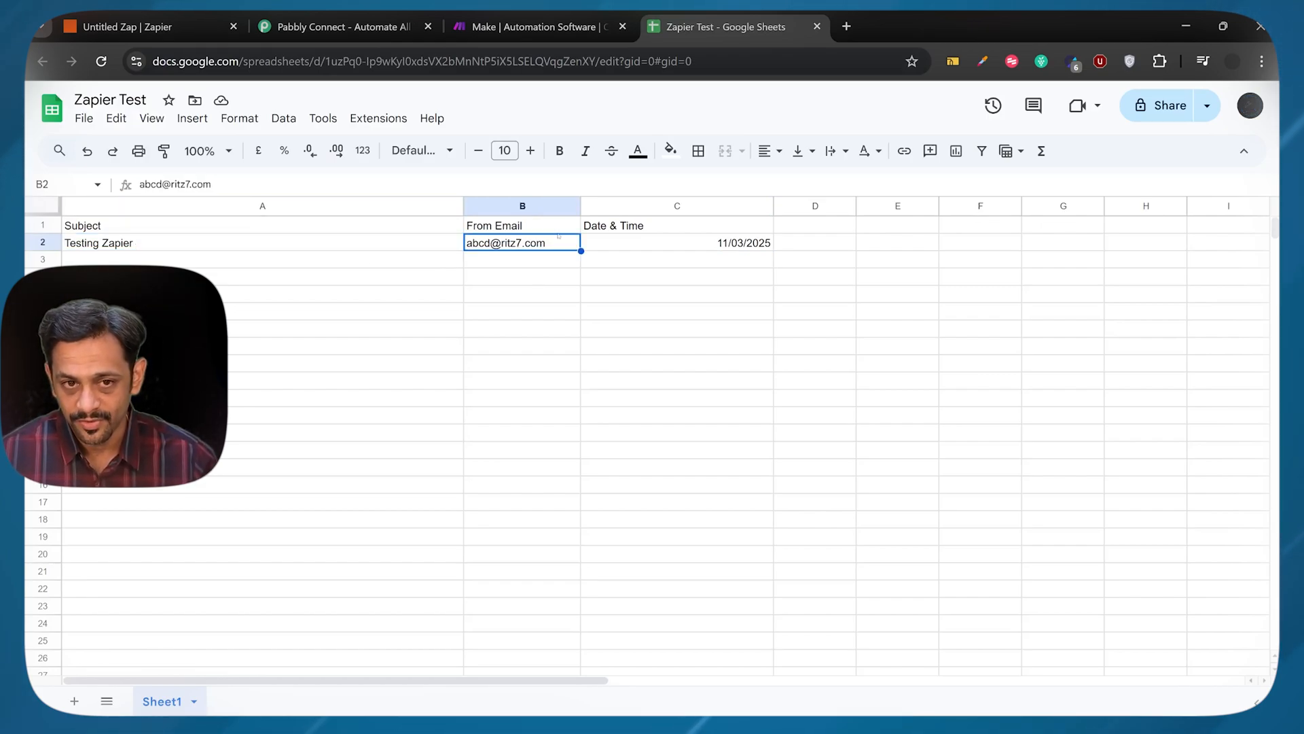
left_click(744, 246)
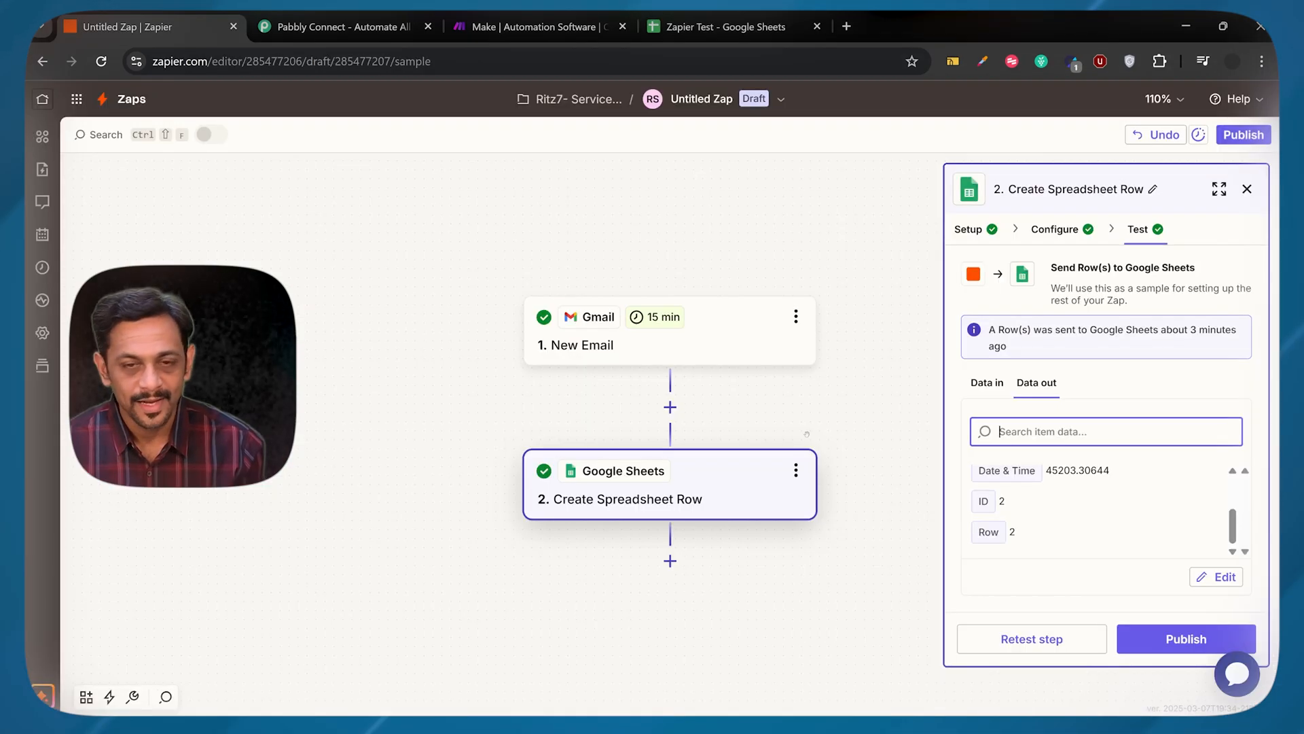
Publish the Zap and dismiss the notification
left_click(1170, 639)
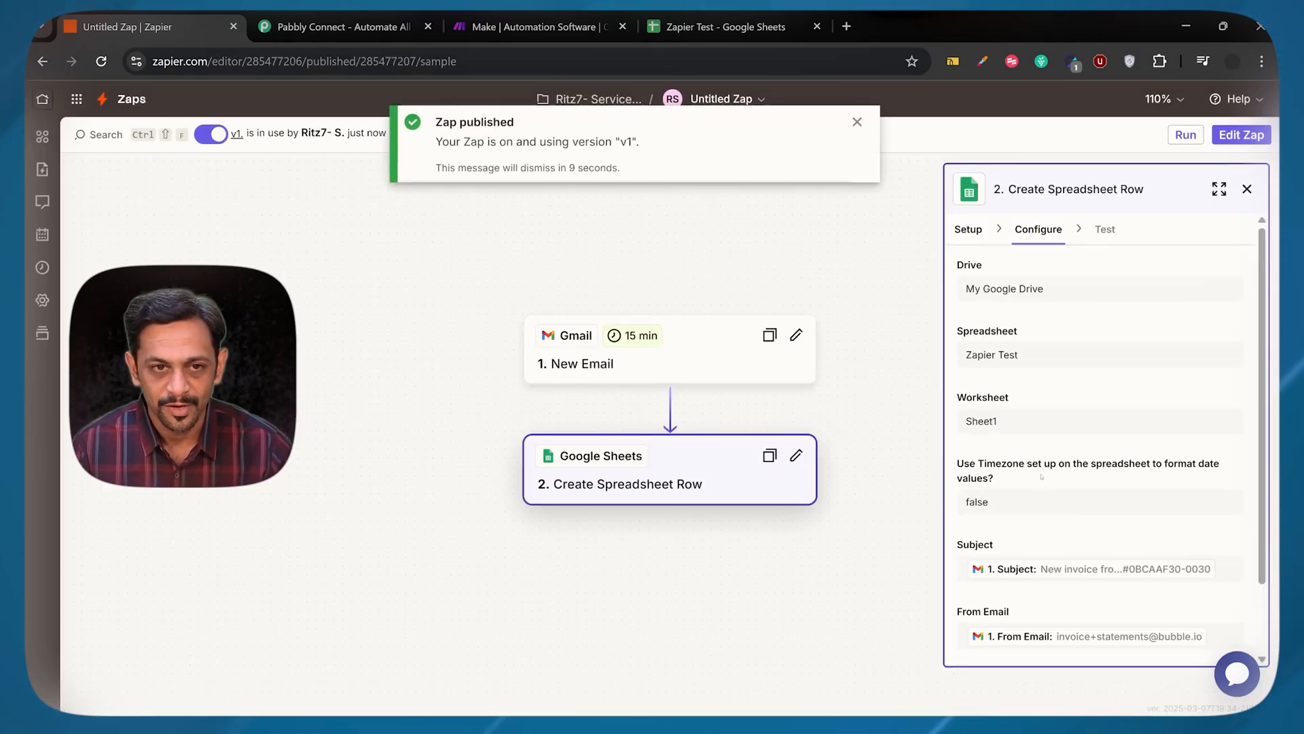
left_click(858, 121)
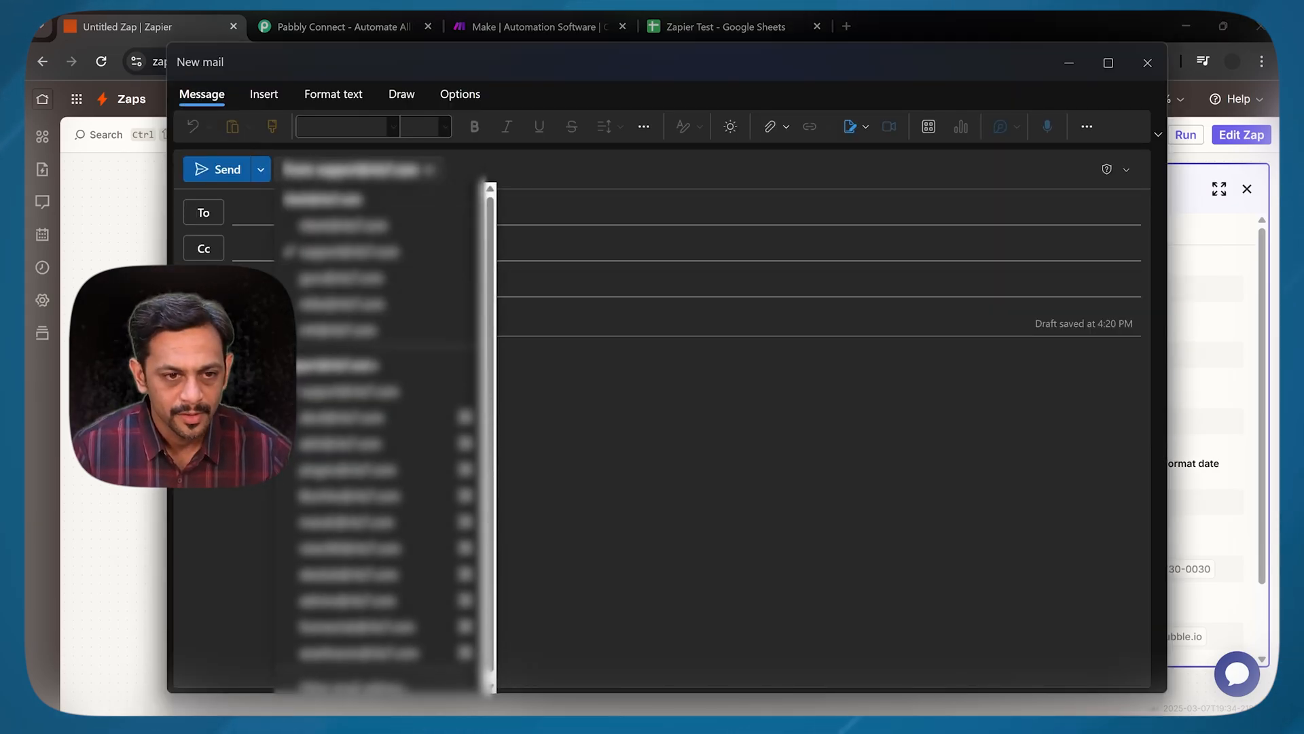
In the new mail window, choose another sender address and write "Testing 2 for Zap" with the message "This is a very special moment - we are learning Zapier."
left_click(380, 464)
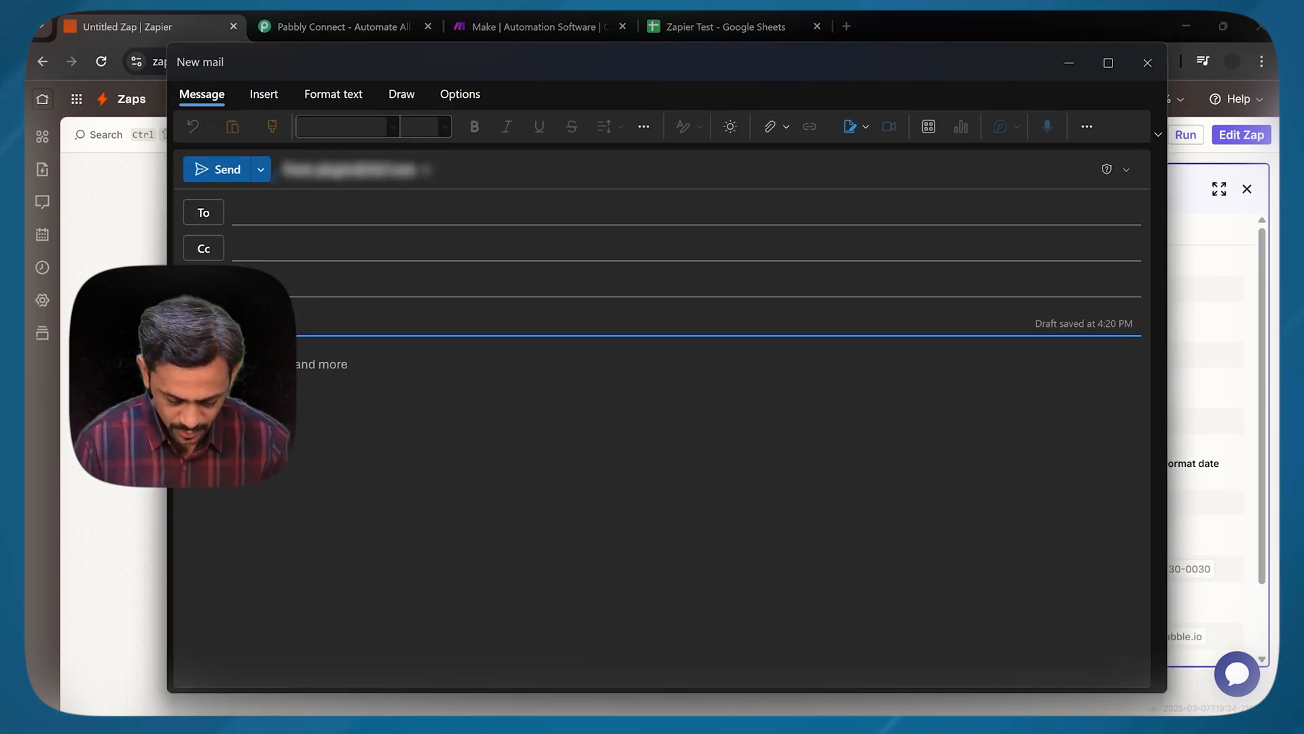
type("Testing 2 for Zap")
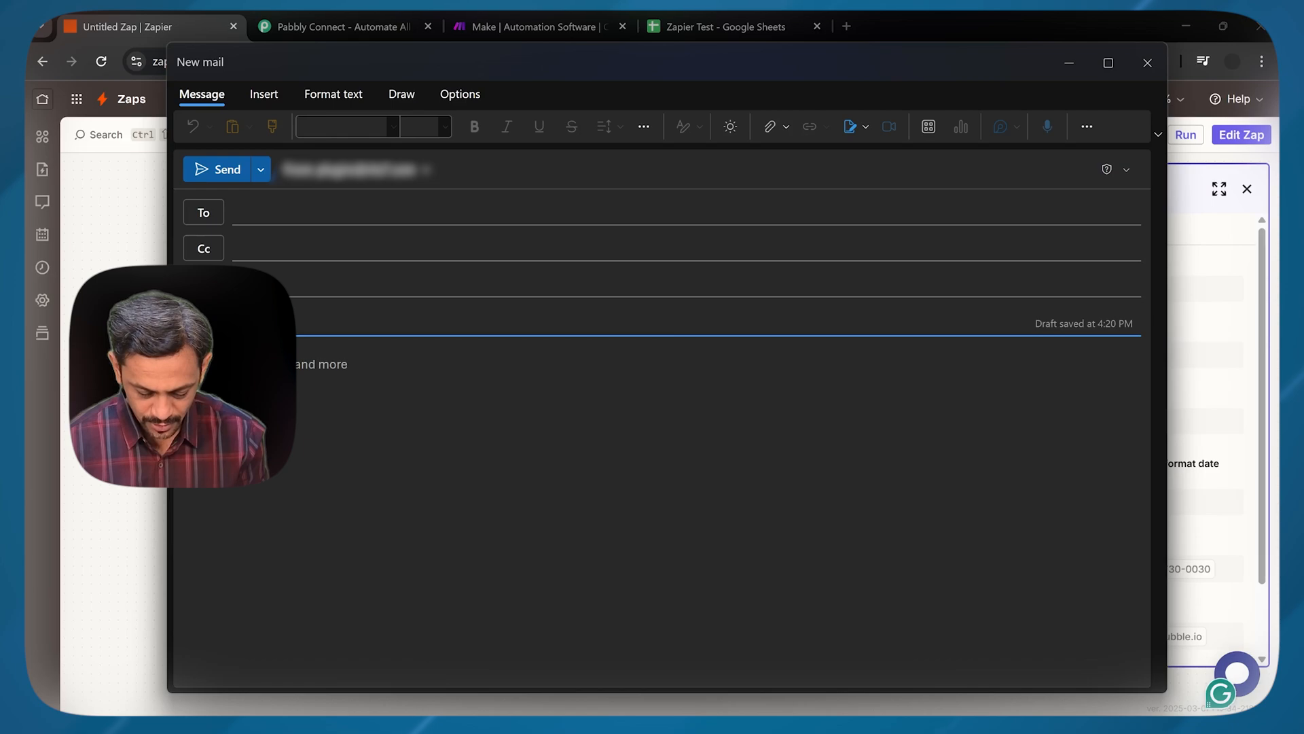
key("Tab")
type("Hello,  ")
type("This is ve")
type("ry special moment")
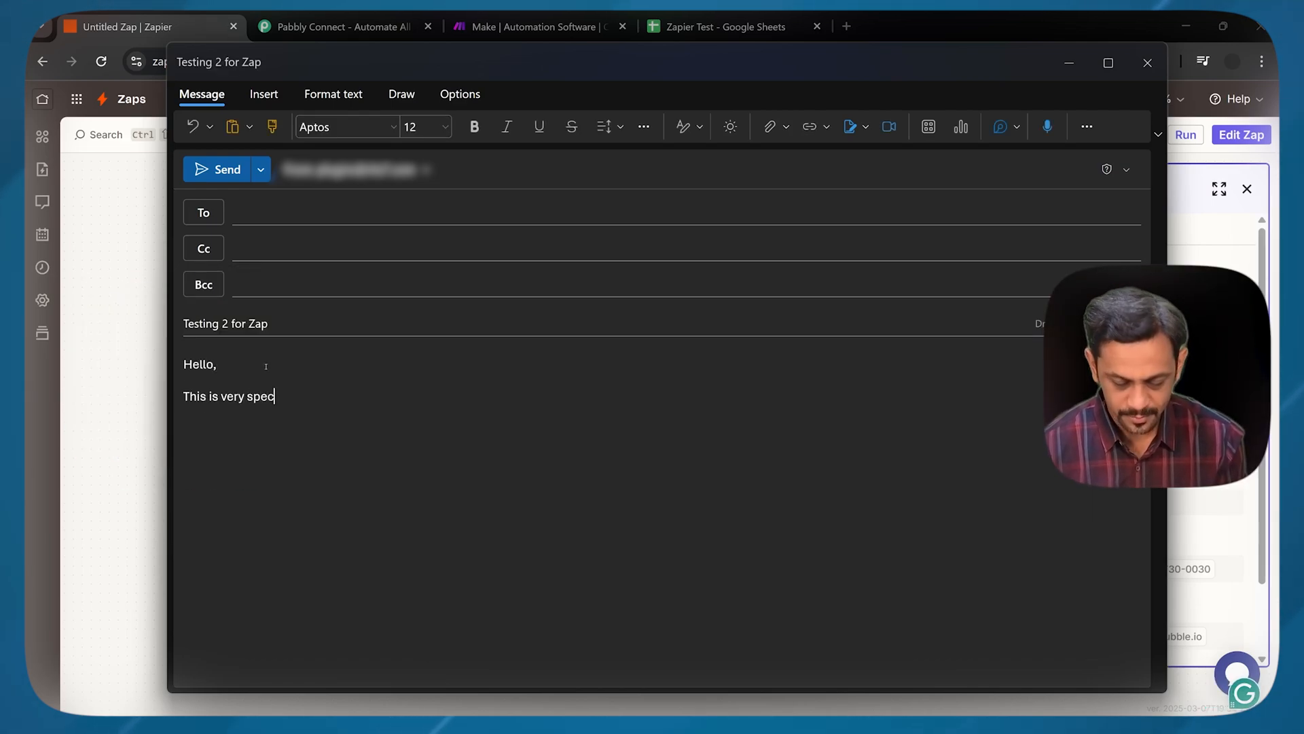
type(" - we are learning Zapier.")
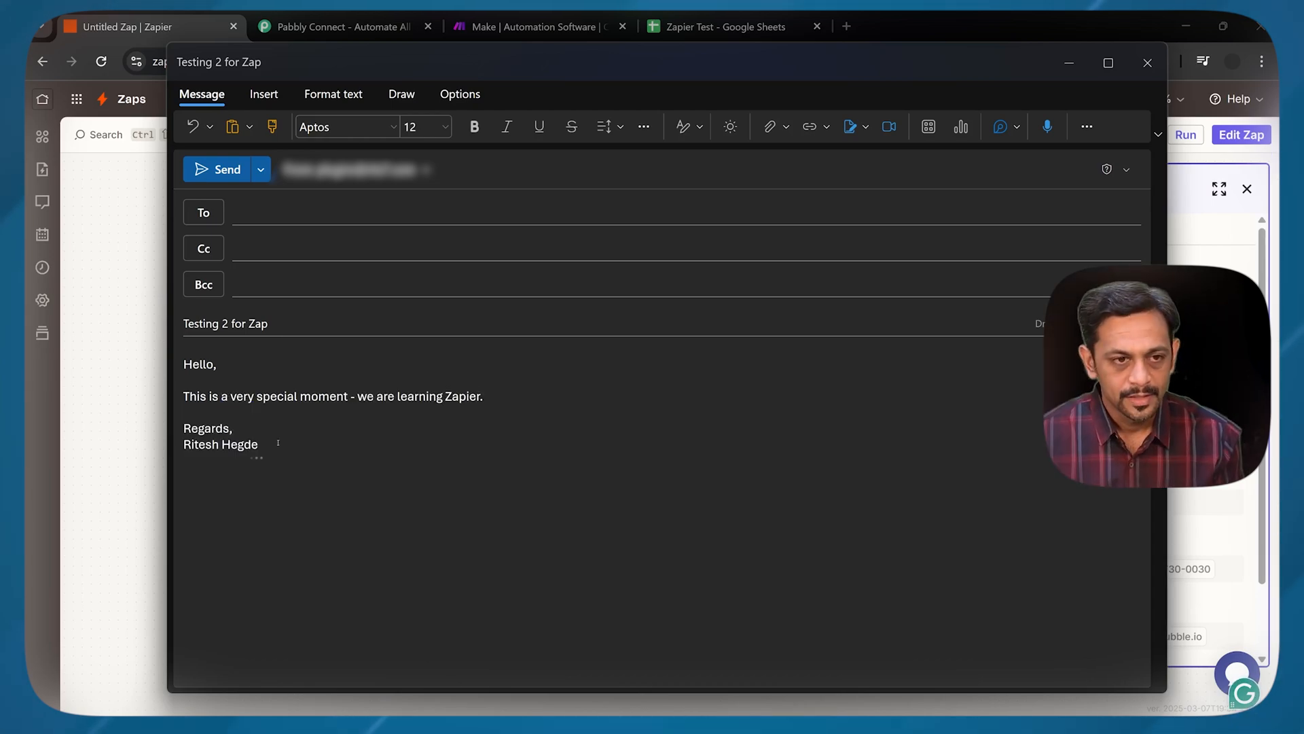
Address the "Testing 2 for Zap" email to Ritz7 Support and send it
left_click(211, 169)
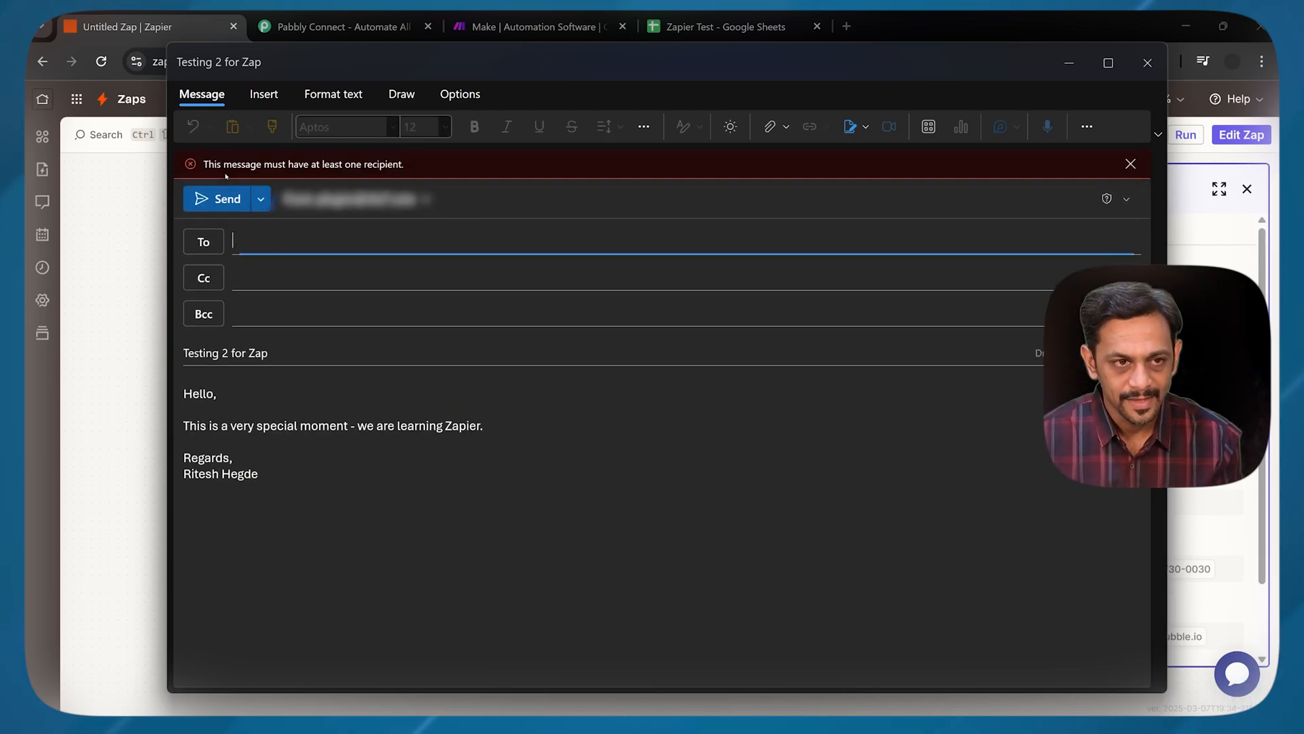
type("support")
key("Down")
key("Return")
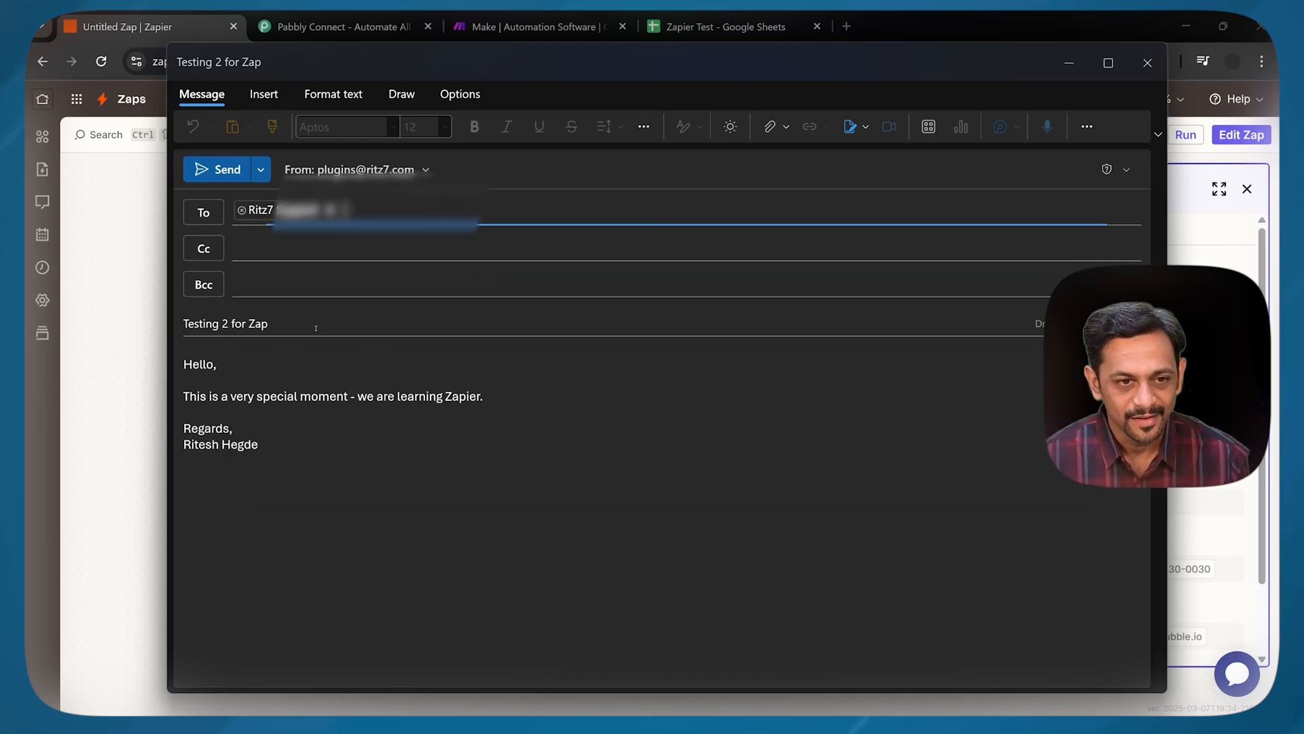
key("BackSpace")
type("R")
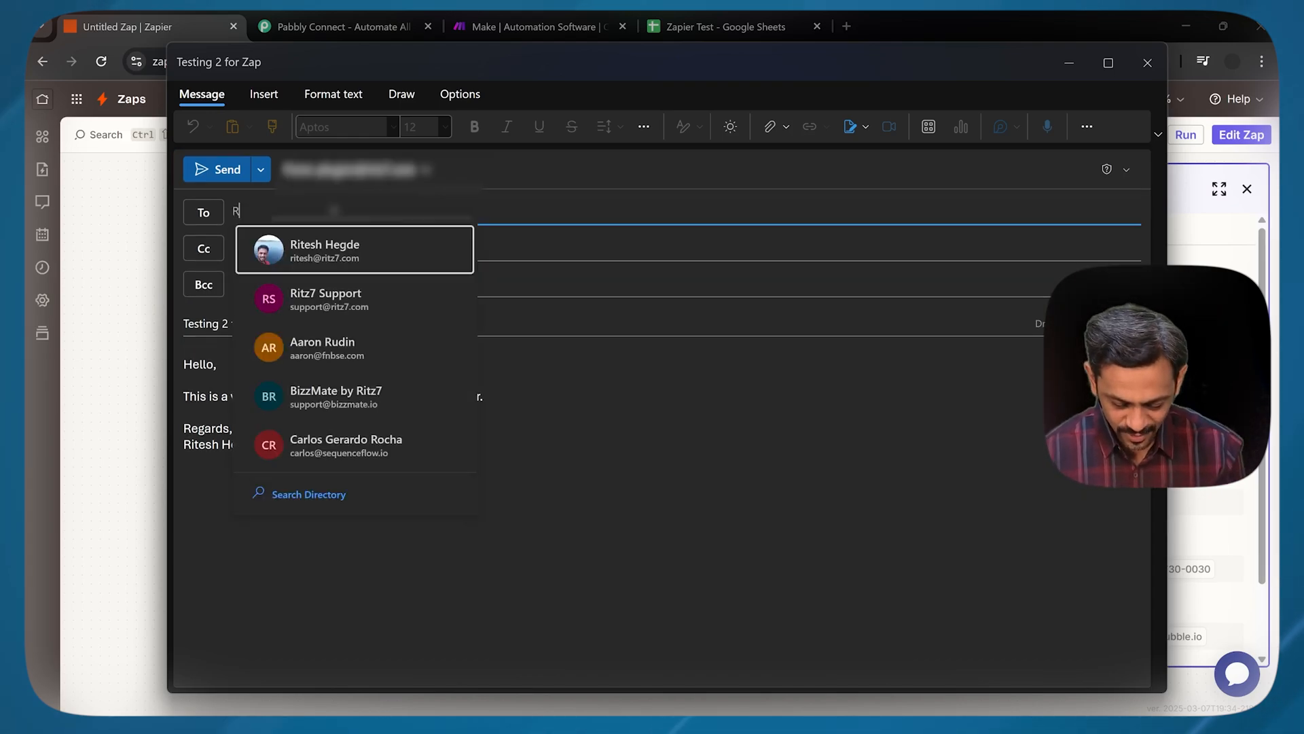
key("BackSpace")
type("Support")
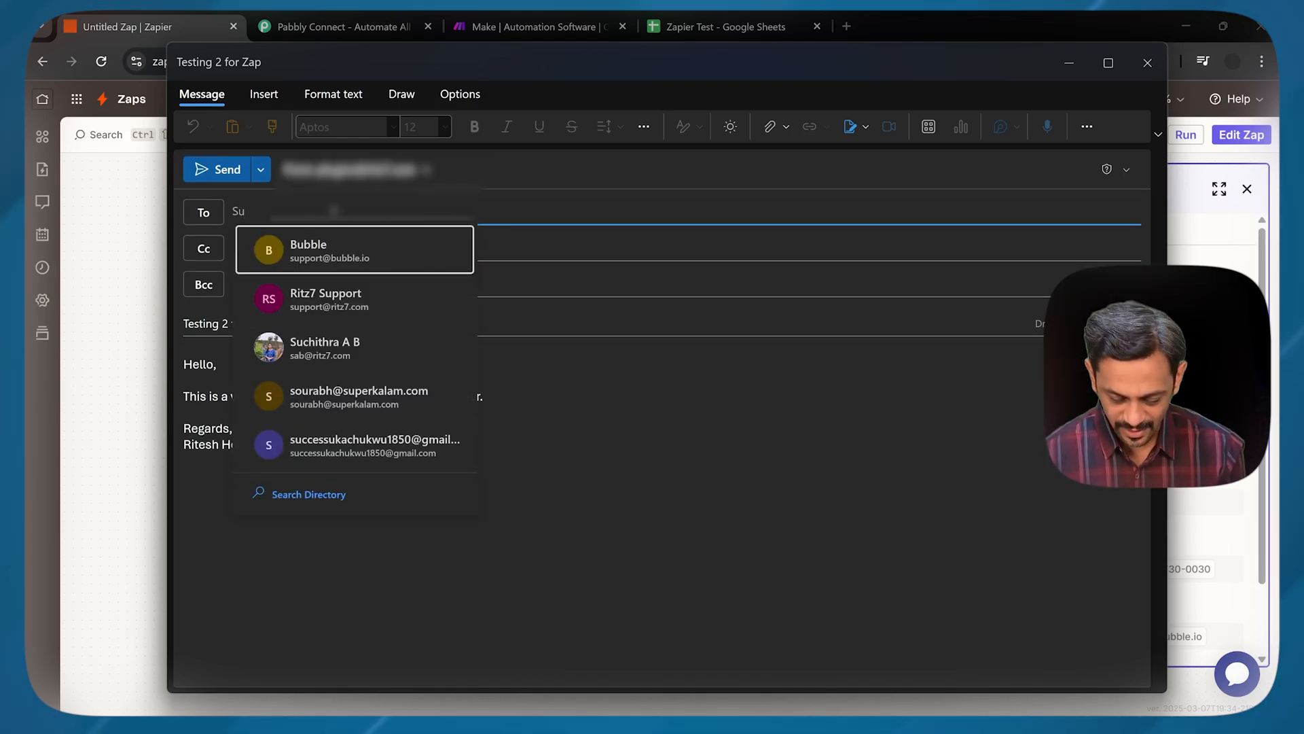
left_click(339, 304)
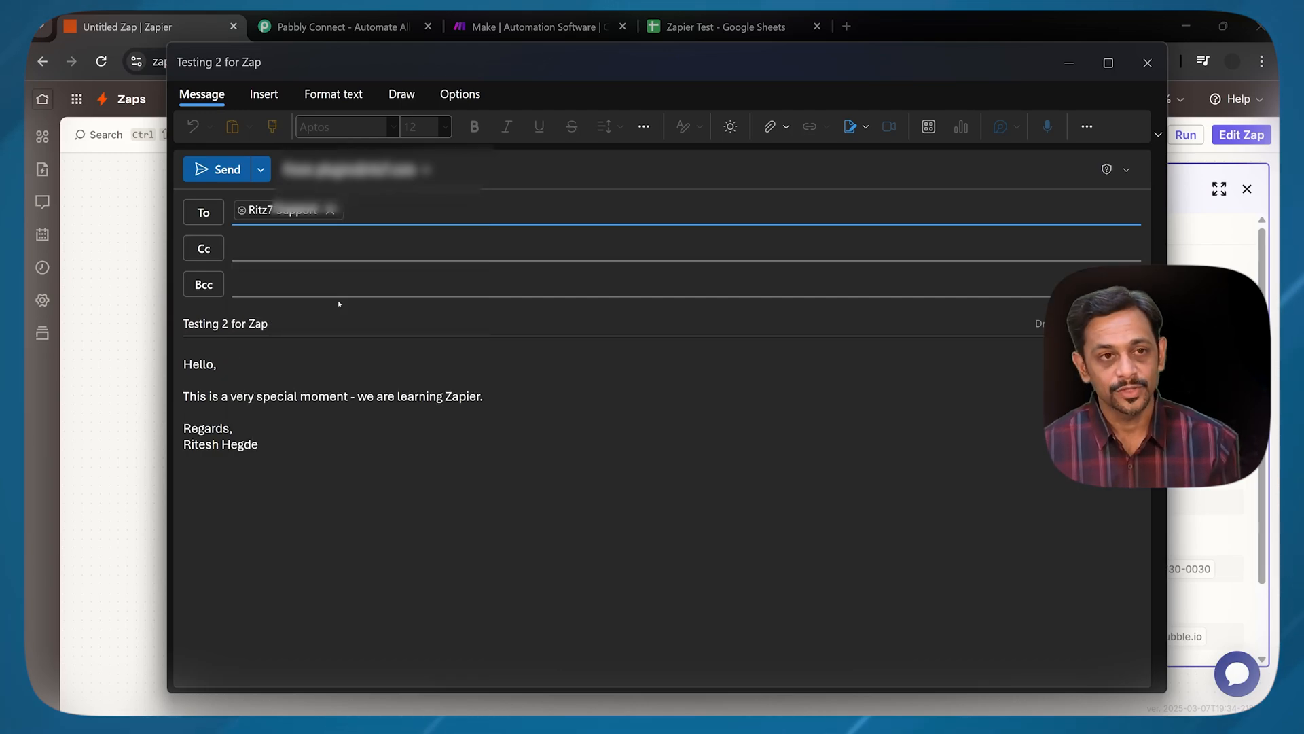
left_click(232, 174)
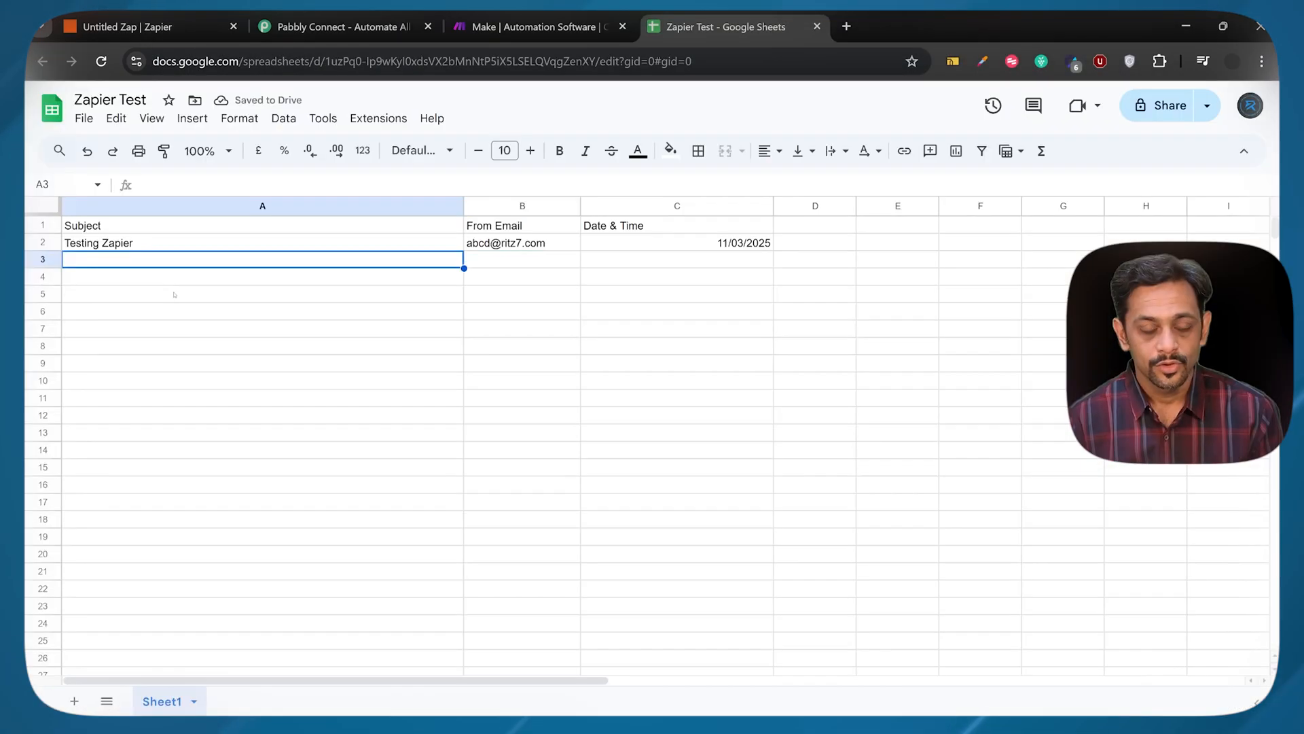